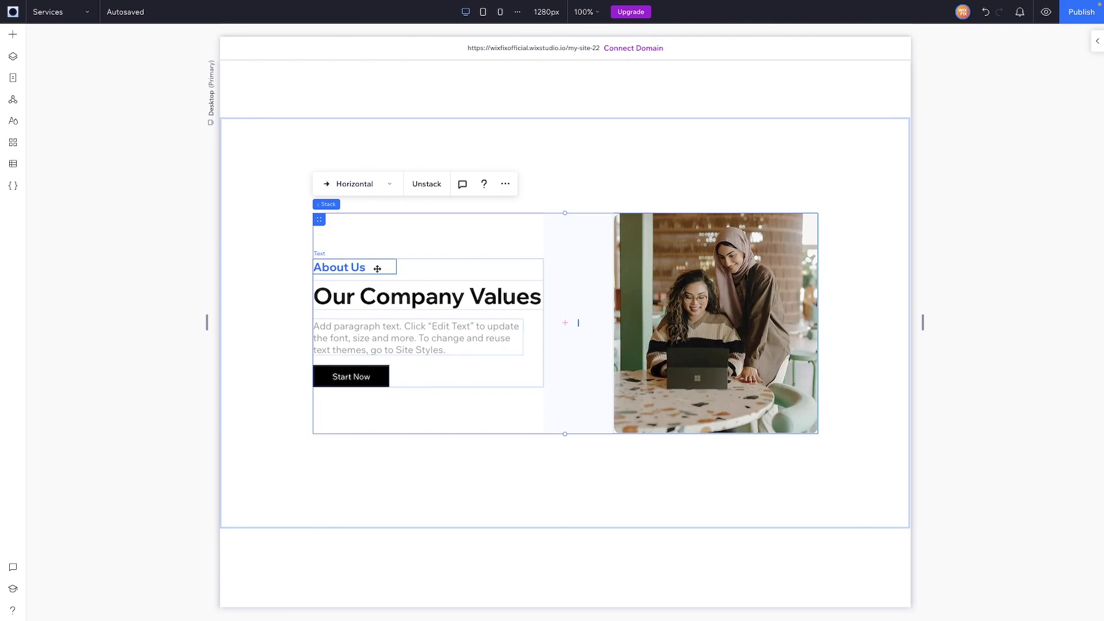
Review the design settings of the About Us text and open its interaction settings
left_click(376, 269)
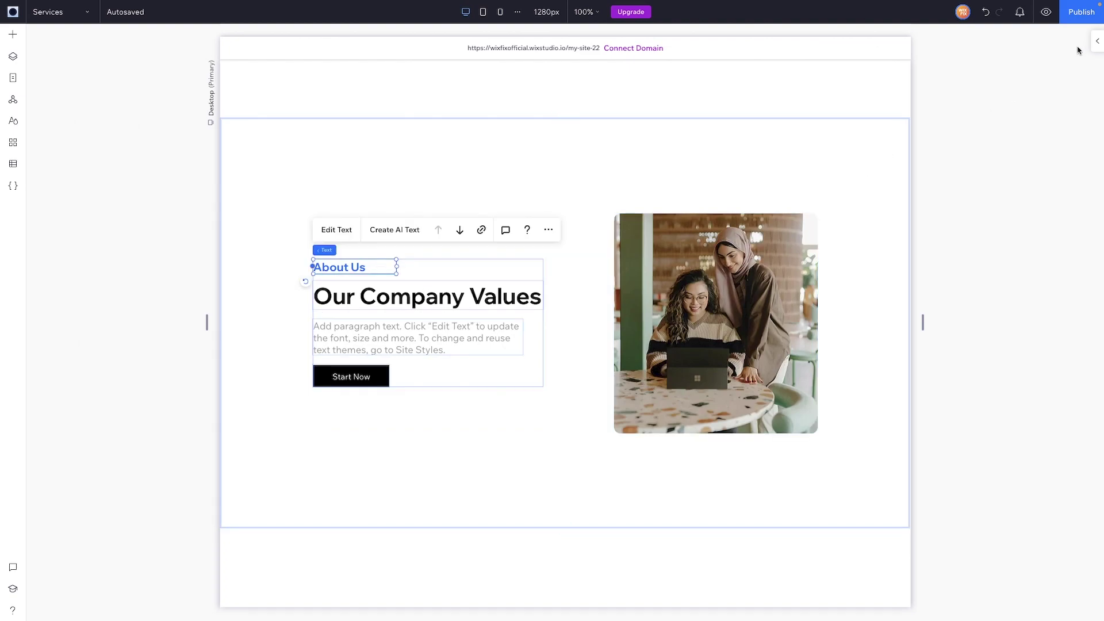
left_click(1096, 44)
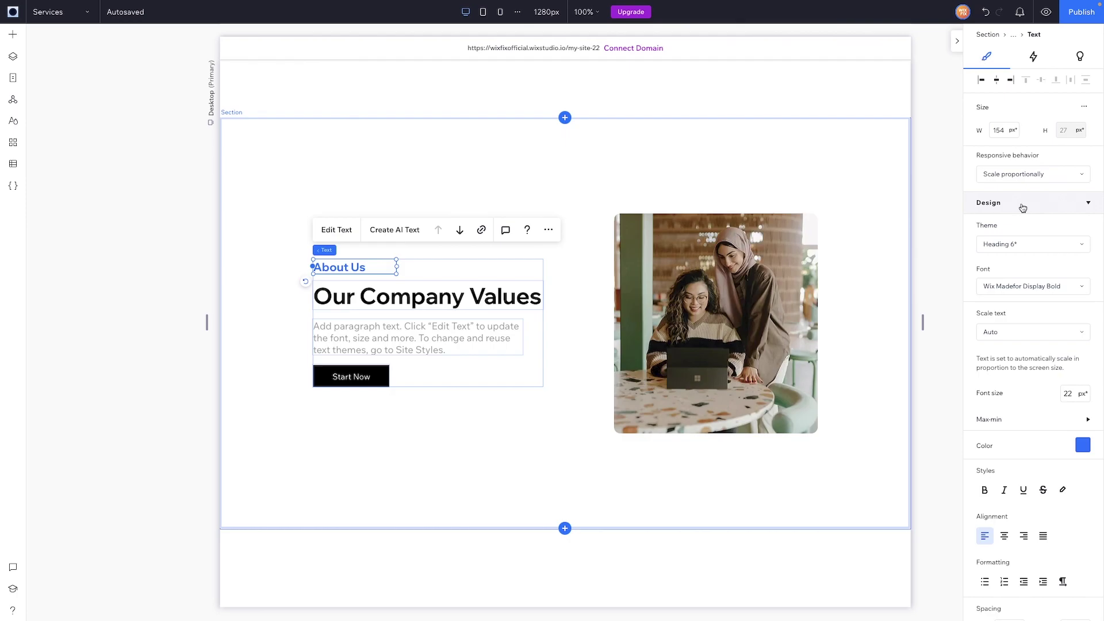
scroll(1023, 208, "down", 6)
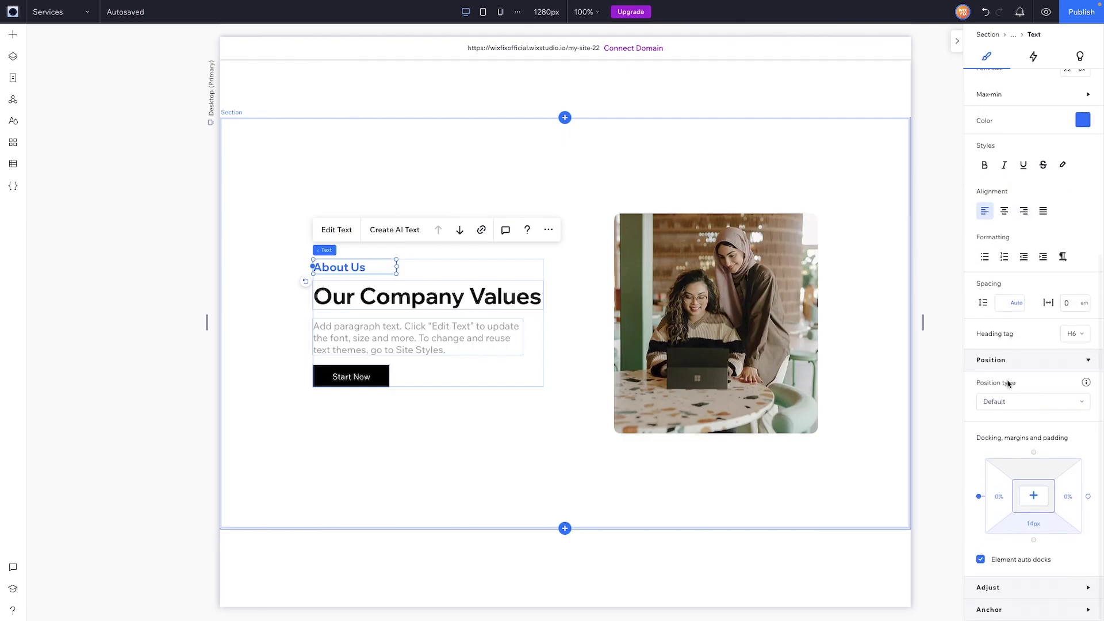
scroll(994, 610, "up", 6)
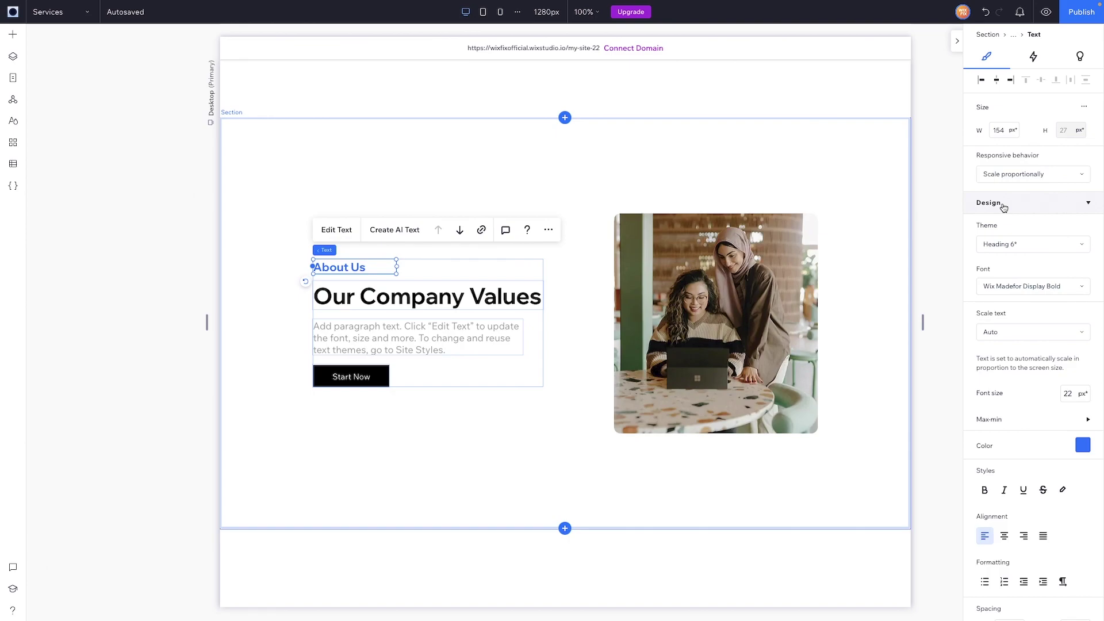
left_click(1033, 58)
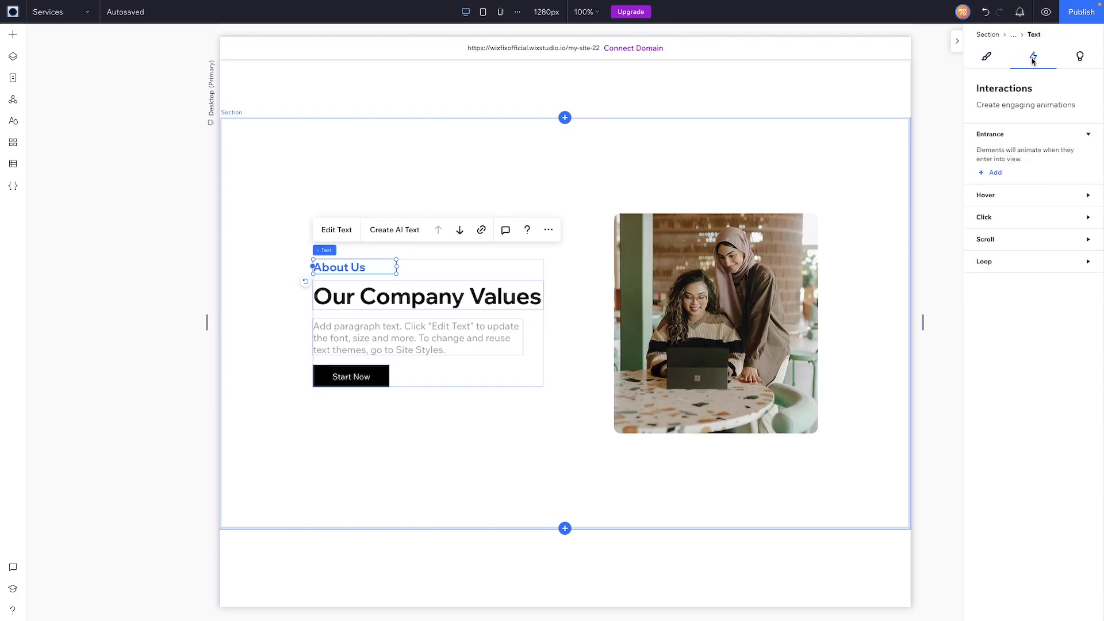
left_click(997, 139)
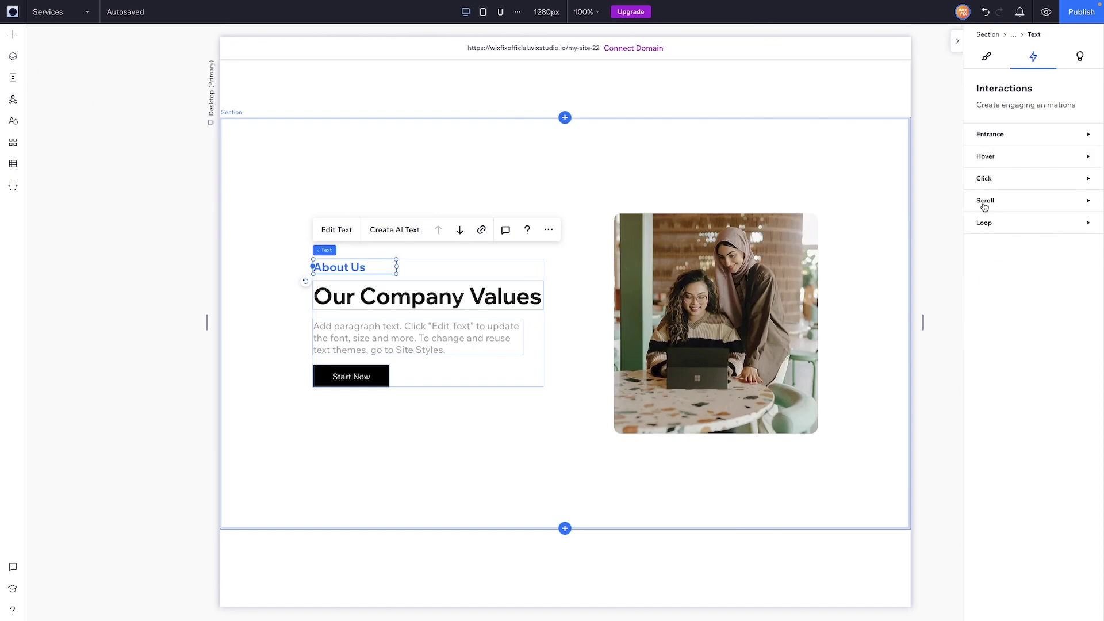
left_click(1022, 134)
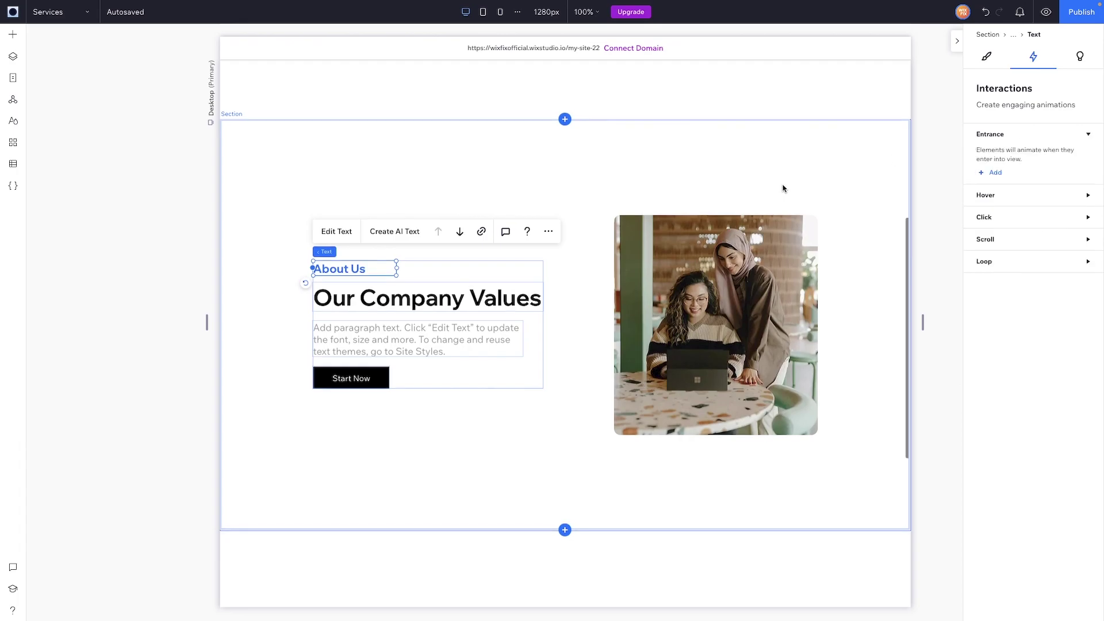
scroll(783, 188, "up", 3)
scroll(783, 189, "down", 4)
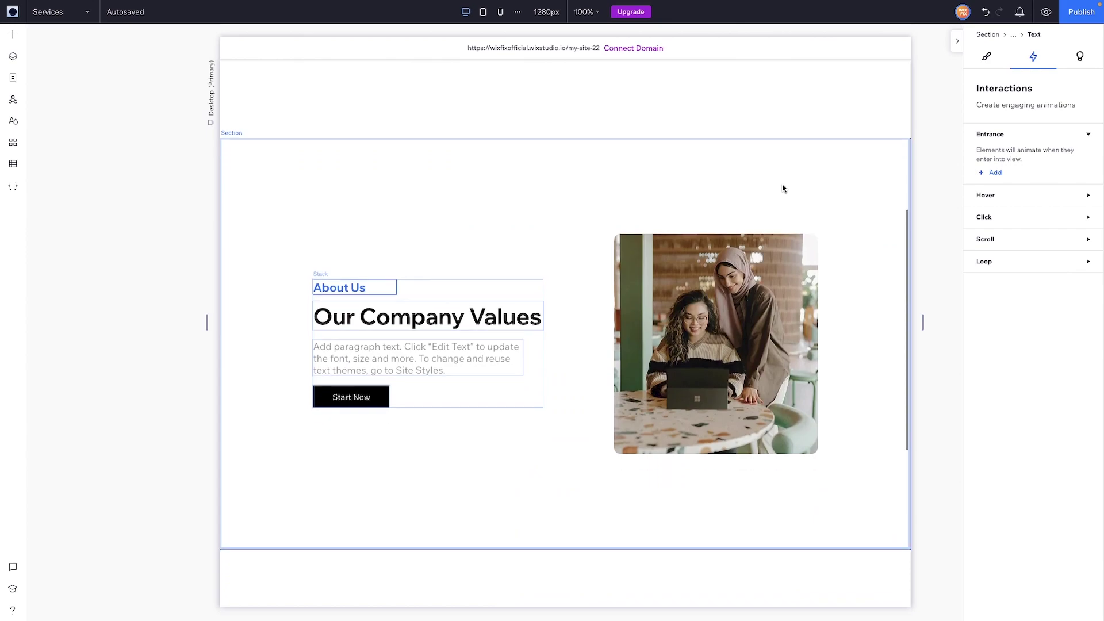
scroll(784, 187, "up", 2)
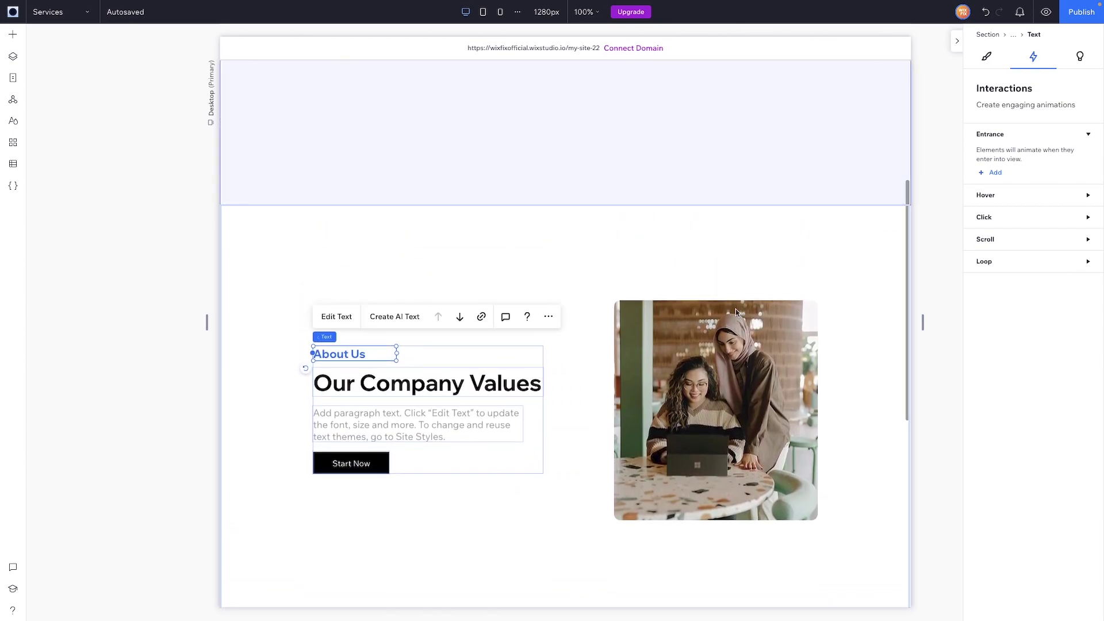
scroll(736, 308, "down", 1)
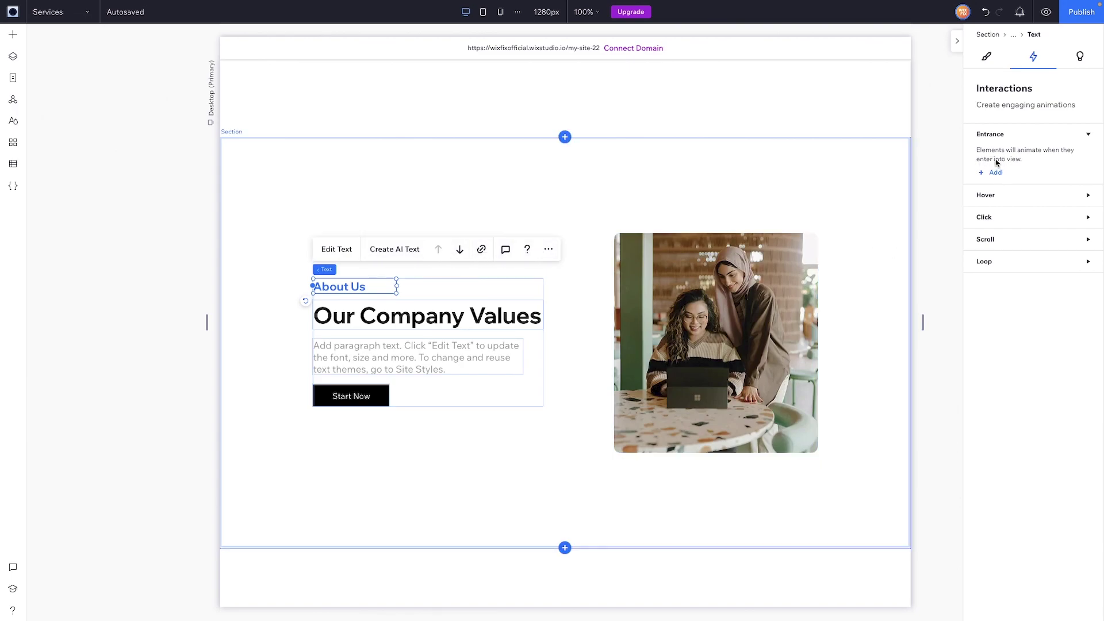
Try a Blur entrance animation on the About Us text in the site preview and remove it
left_click(994, 173)
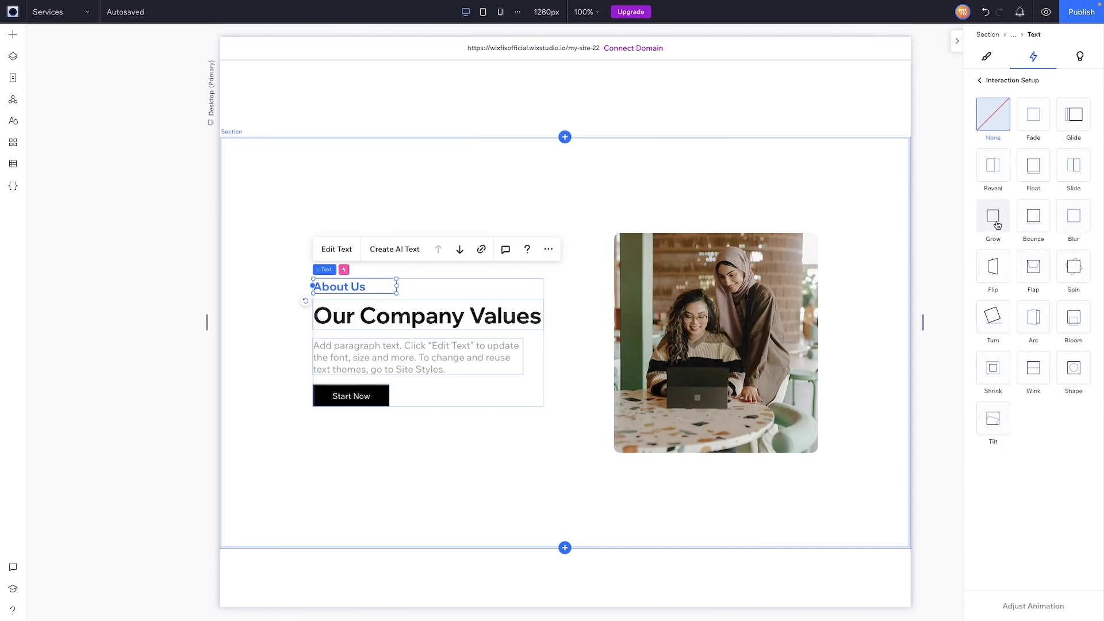
left_click(1070, 225)
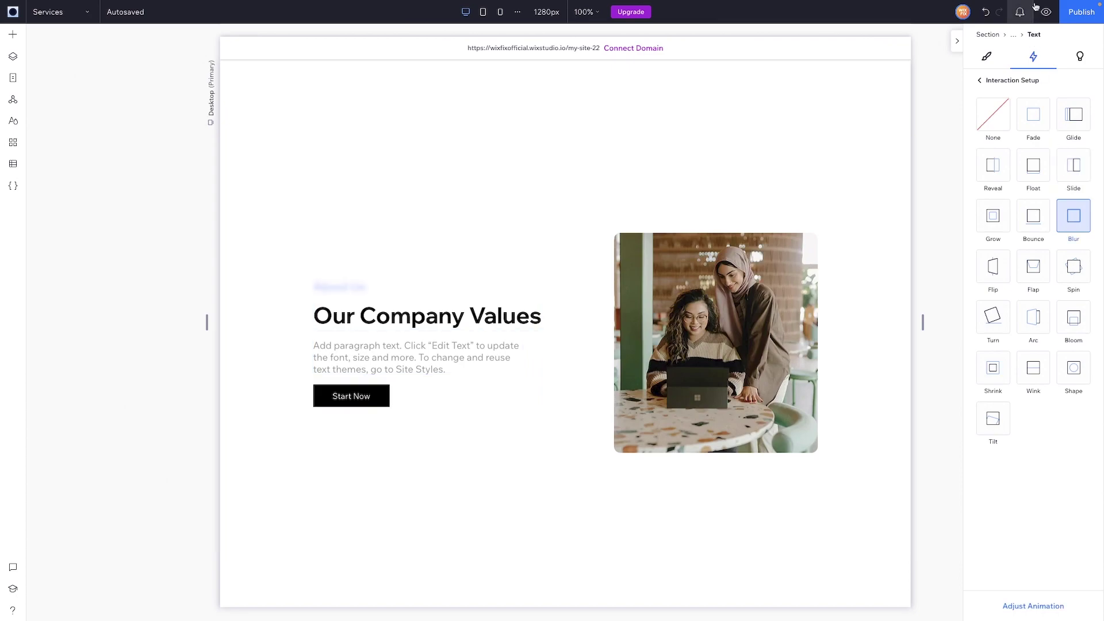
key("ctrl+p")
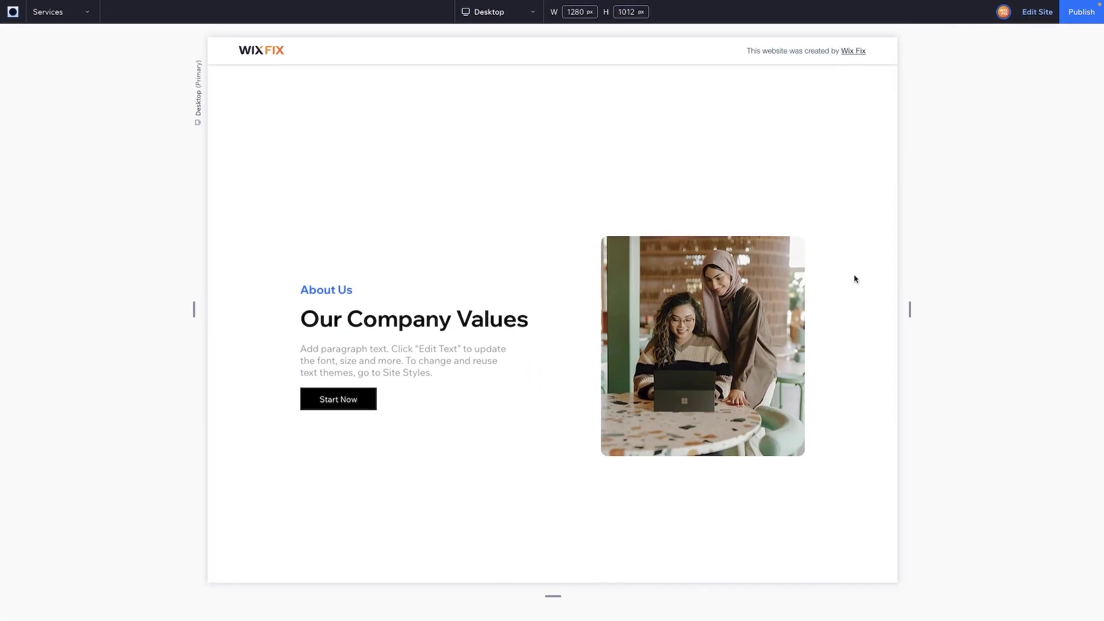
left_click_drag(855, 279, 399, 298)
left_click(463, 278)
left_click(1033, 14)
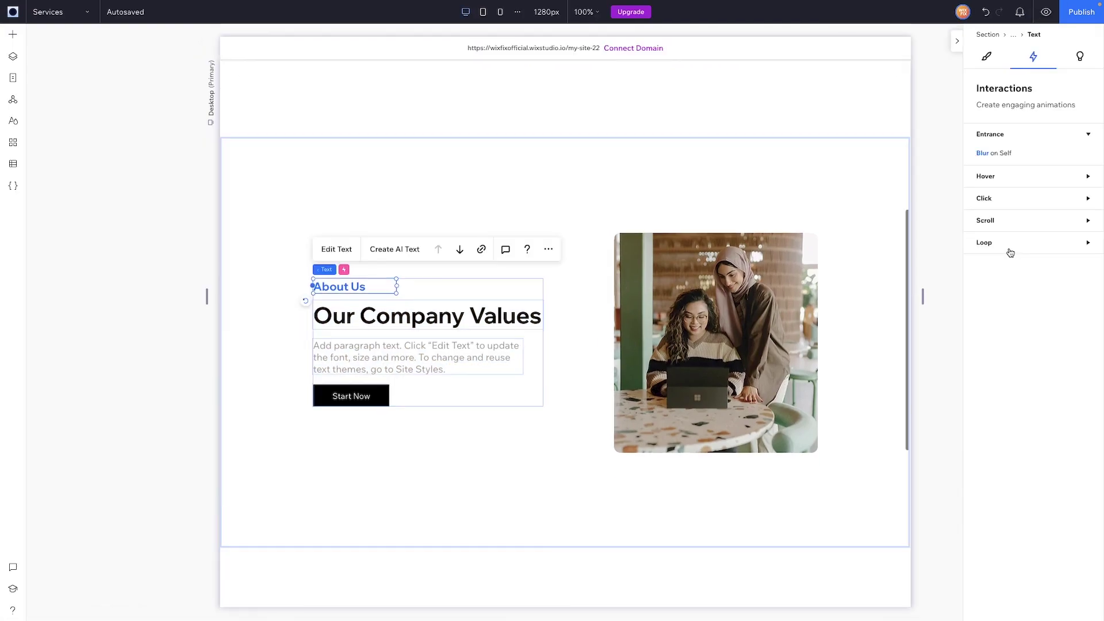
left_click(1085, 156)
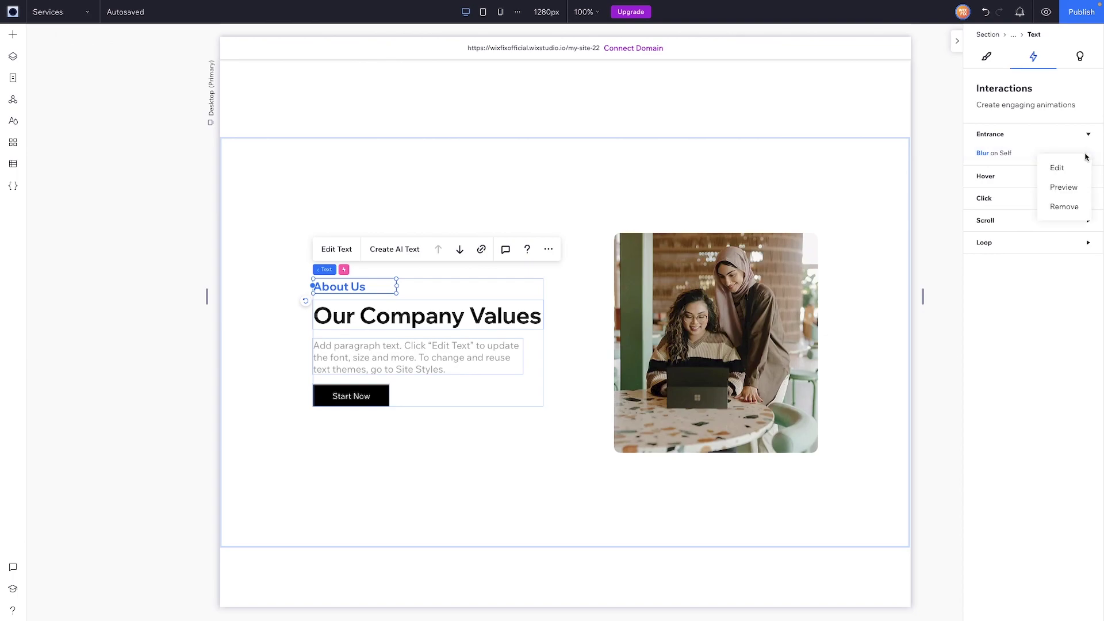
left_click(1063, 207)
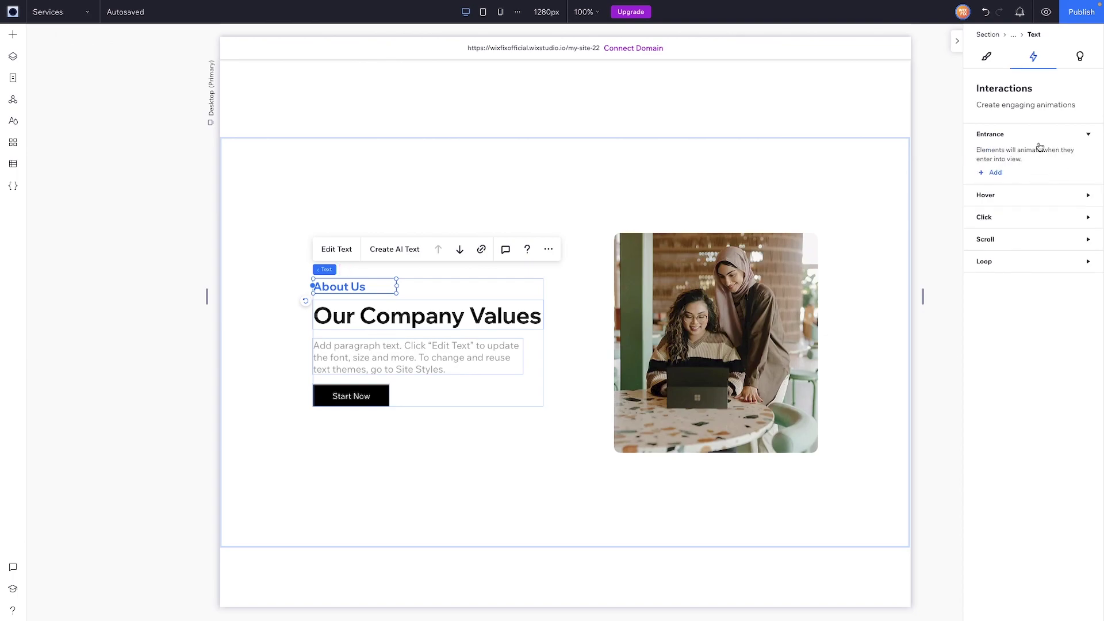
Try a Bloom entrance animation on the About Us text in the site preview and remove it
left_click(994, 173)
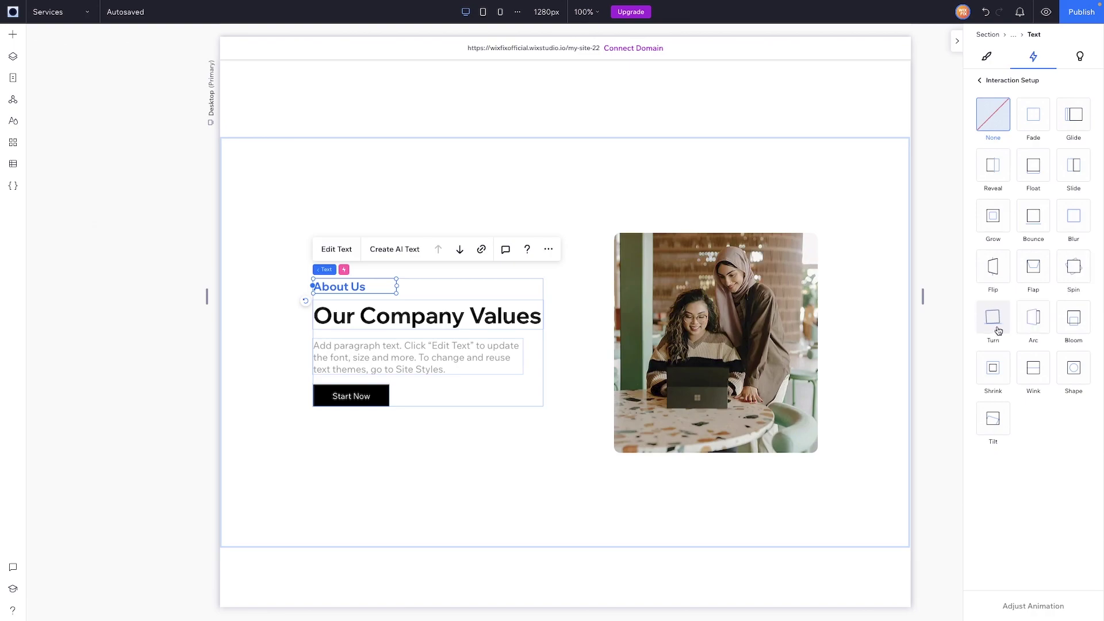
left_click(1074, 323)
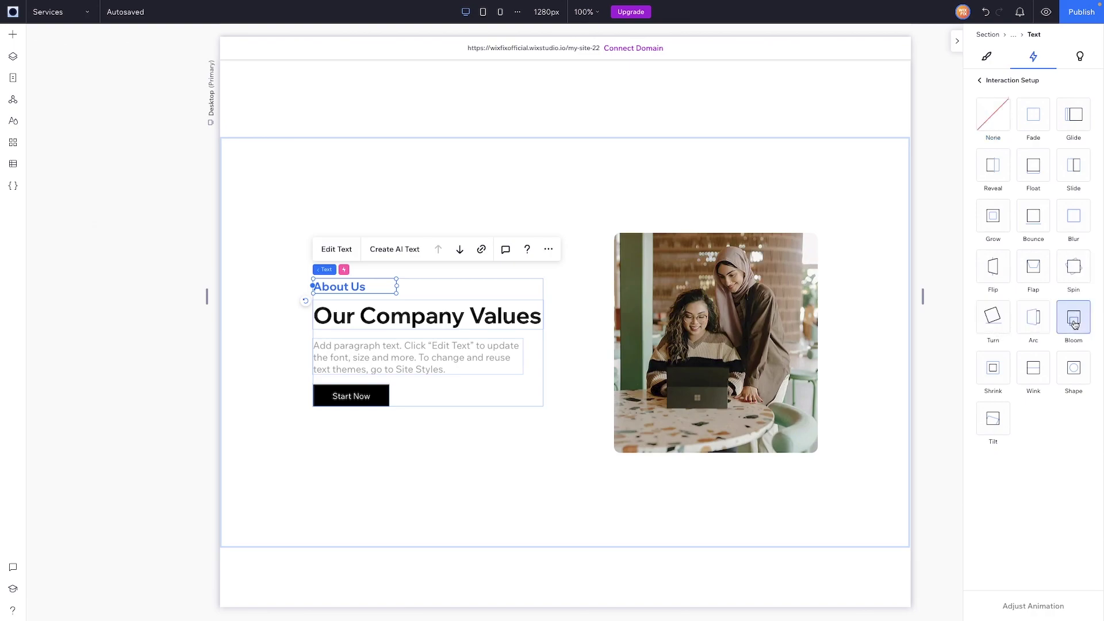
left_click(1045, 17)
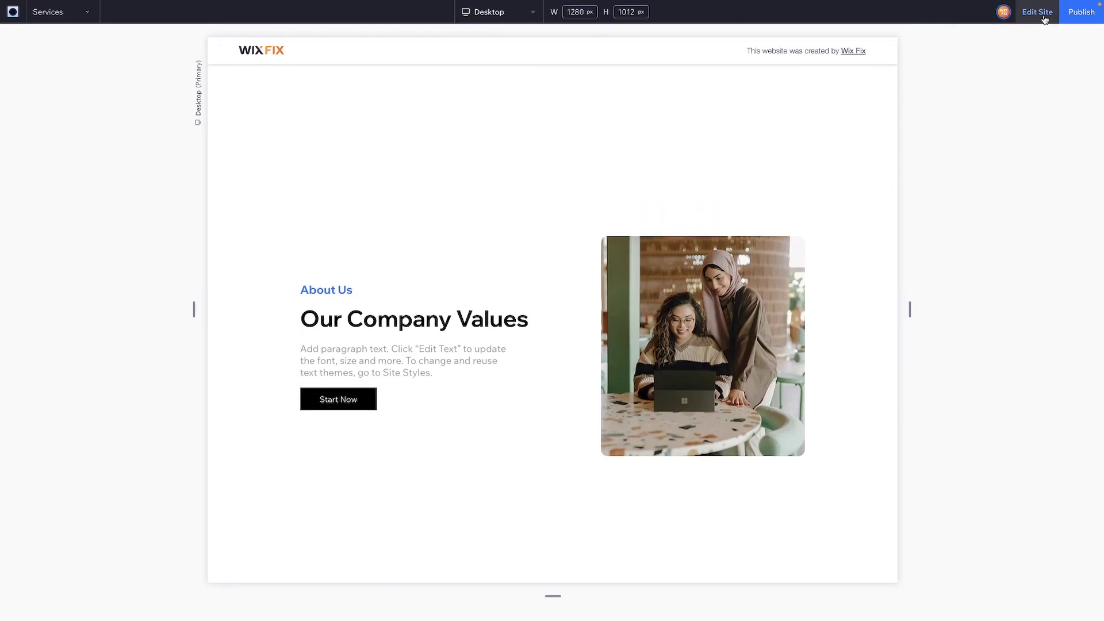
left_click(1045, 13)
left_click(1087, 153)
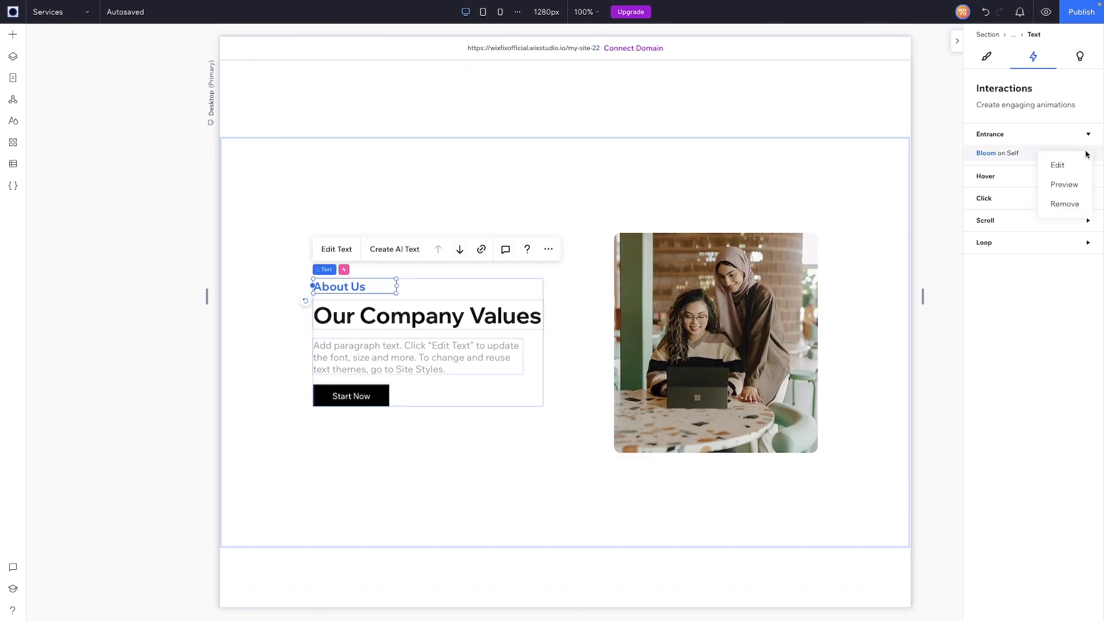
left_click(1064, 203)
Try a Shape entrance animation with the Circle shape on the About Us text and preview it several times
left_click(1013, 165)
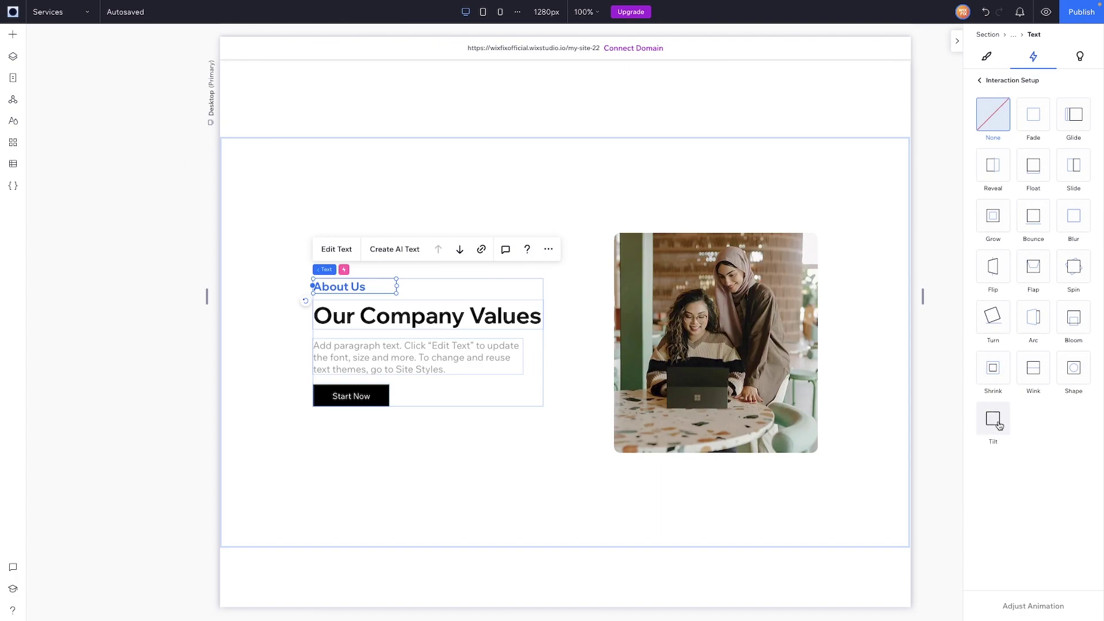
left_click(1078, 373)
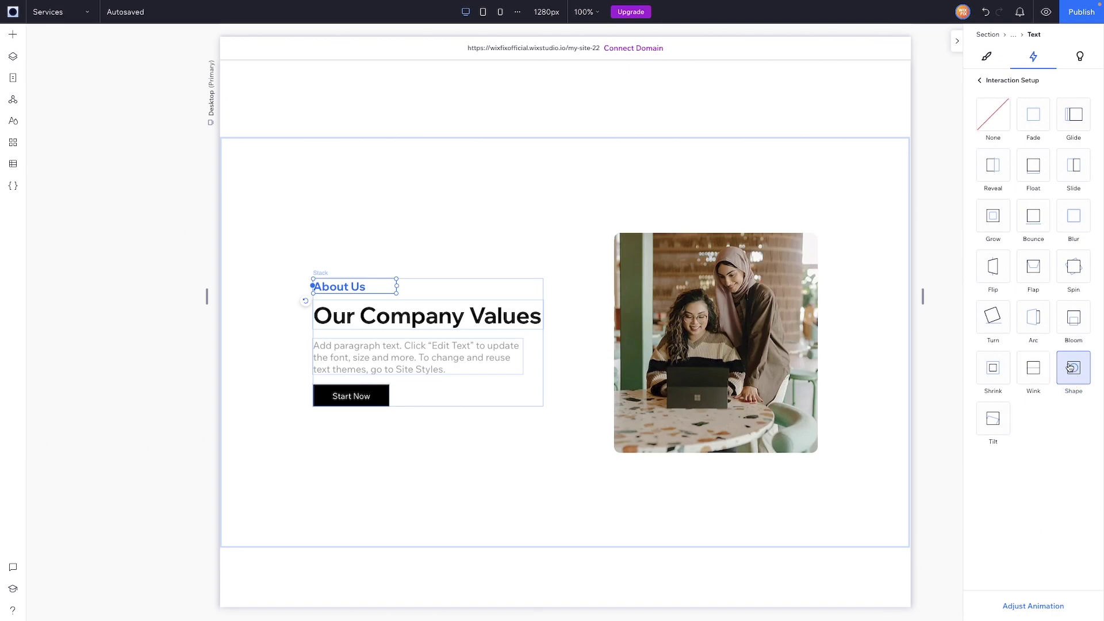
left_click(1030, 607)
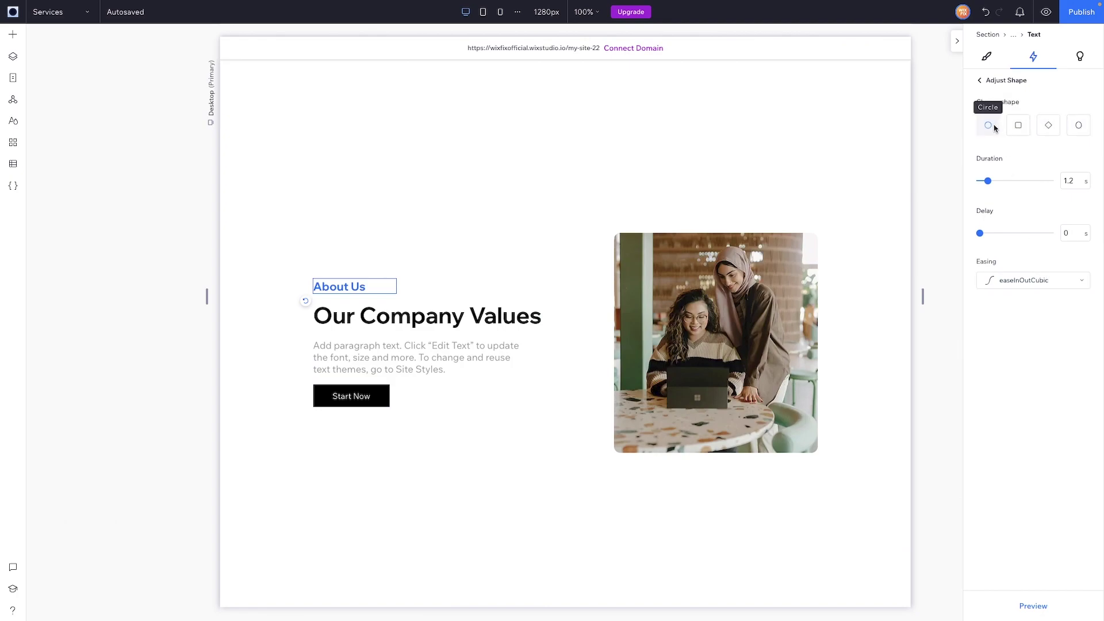
left_click(1021, 129)
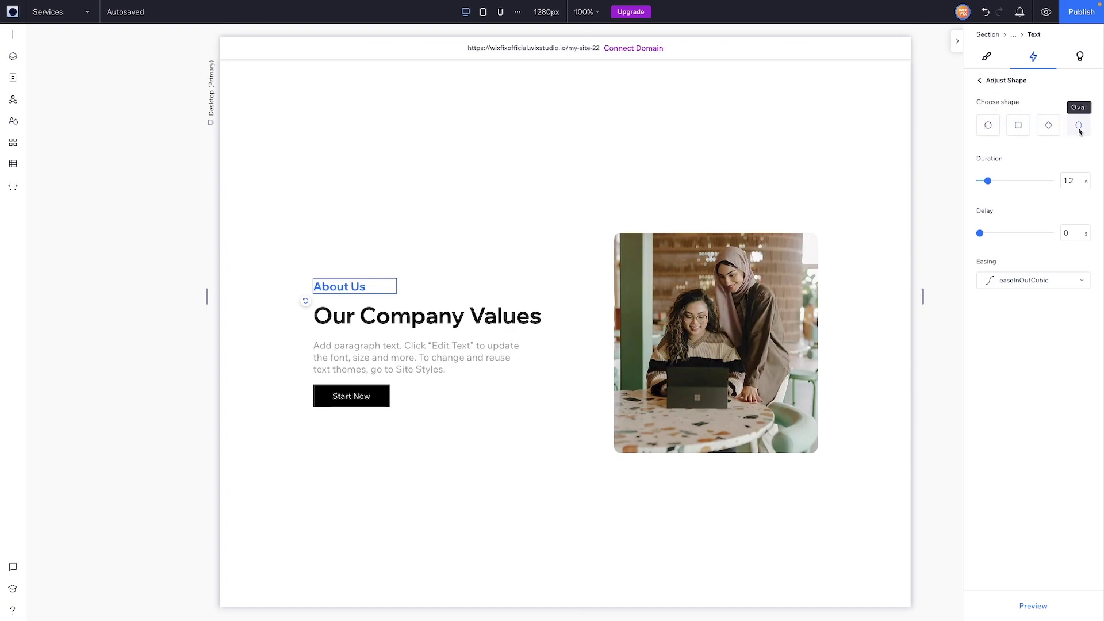
left_click(989, 127)
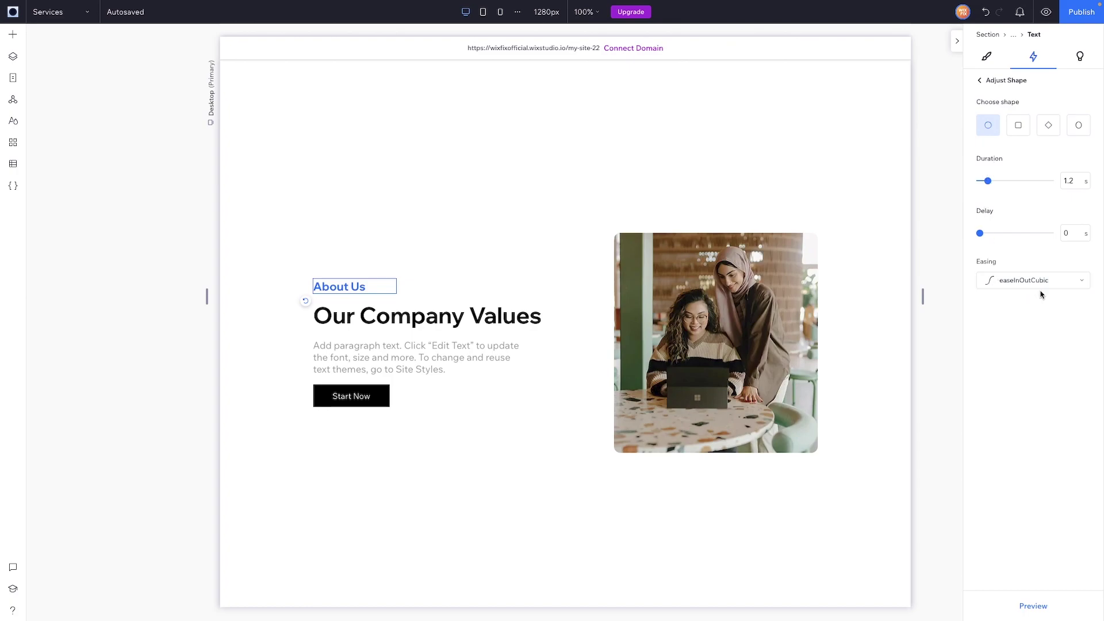
left_click(1030, 608)
left_click(1042, 603)
left_click(1042, 604)
left_click(1042, 603)
left_click(979, 81)
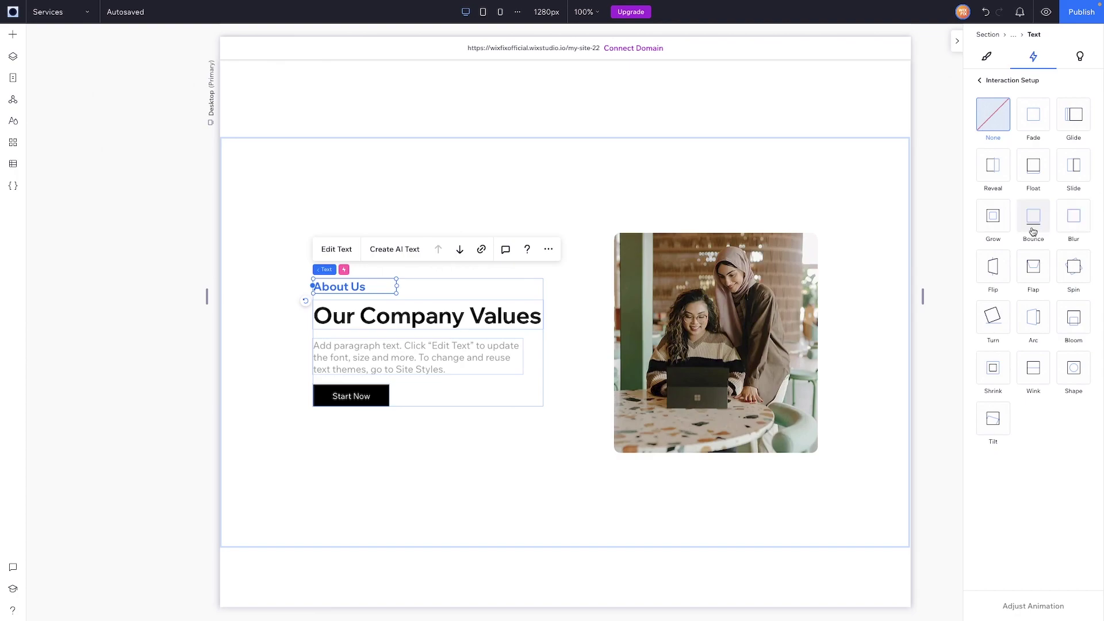
Apply the Blur entrance animation to the About Us text and check its adjustment settings
left_click(1072, 228)
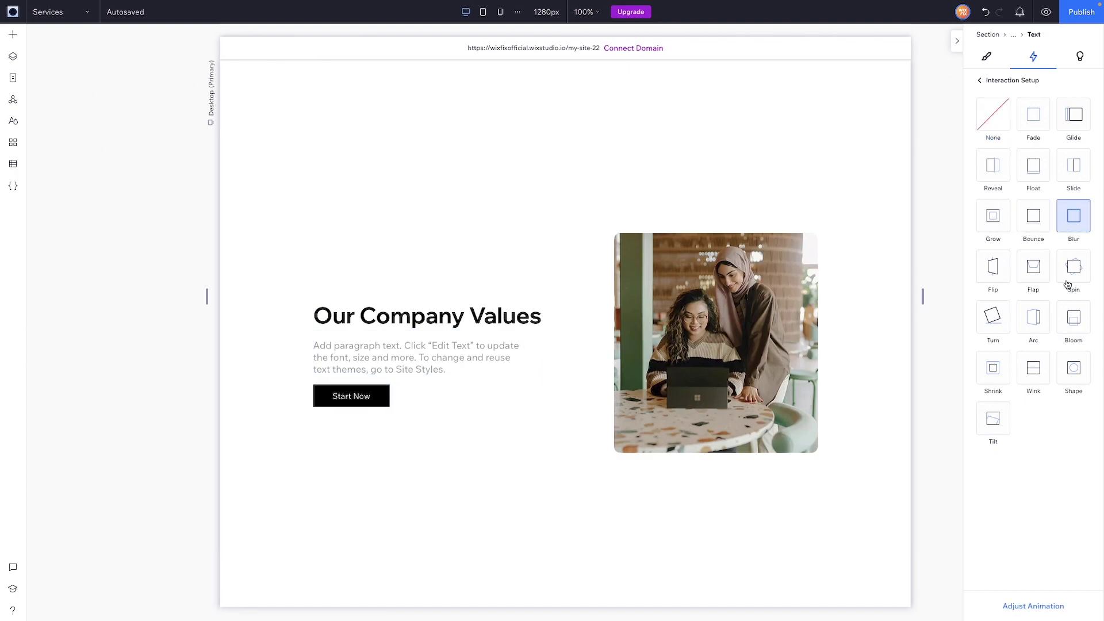
left_click(1029, 606)
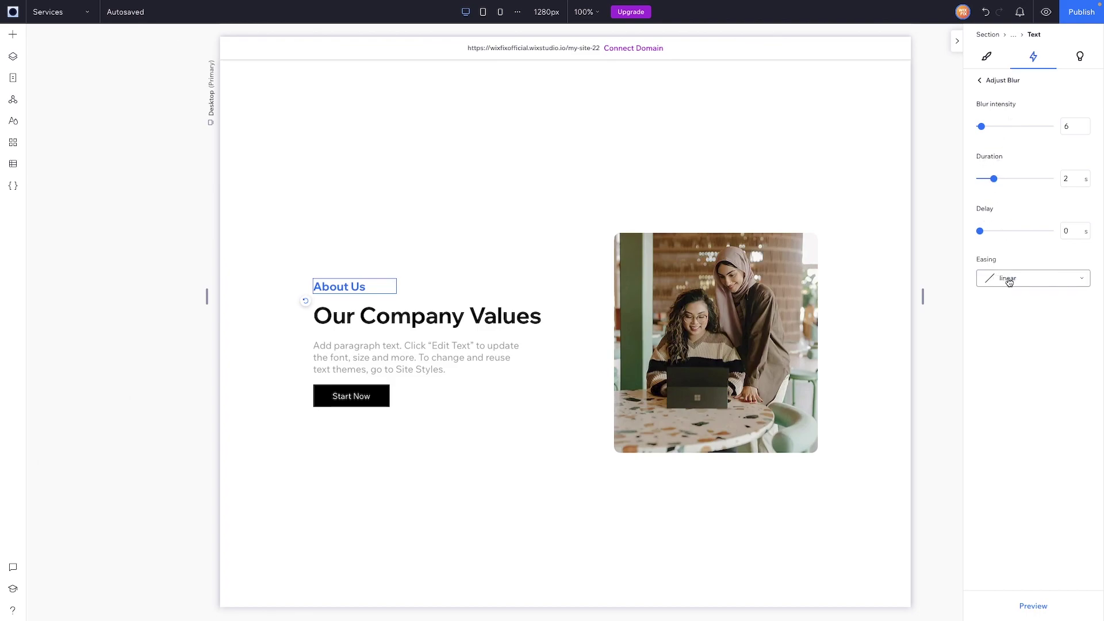
left_click(980, 80)
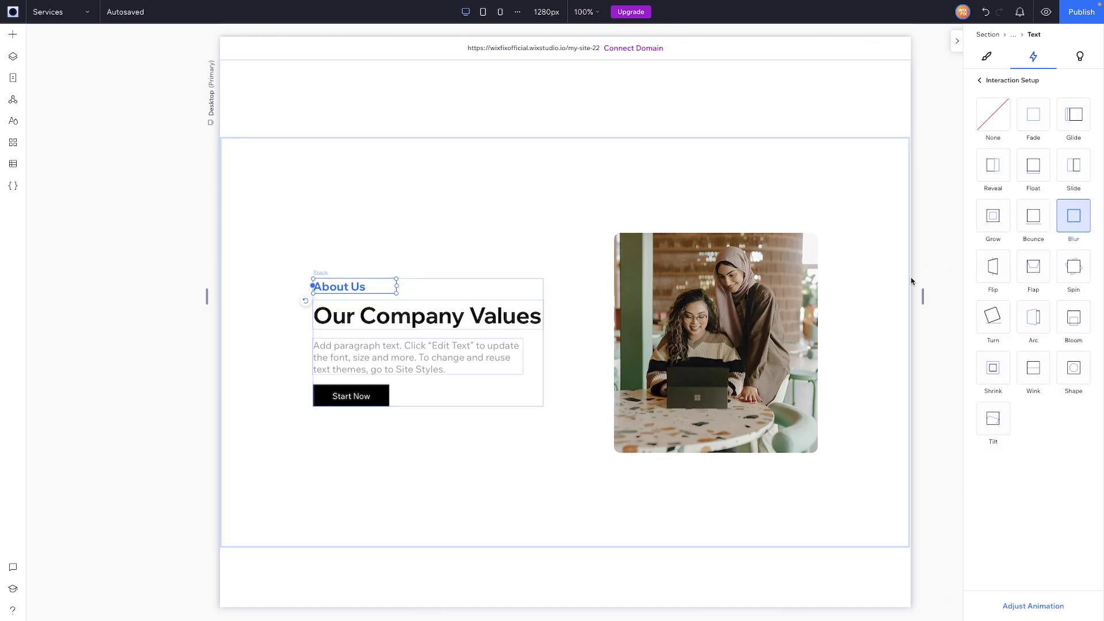
Add a Blur entrance animation with a 0.2 s delay to the Our Company Values heading
left_click(436, 320)
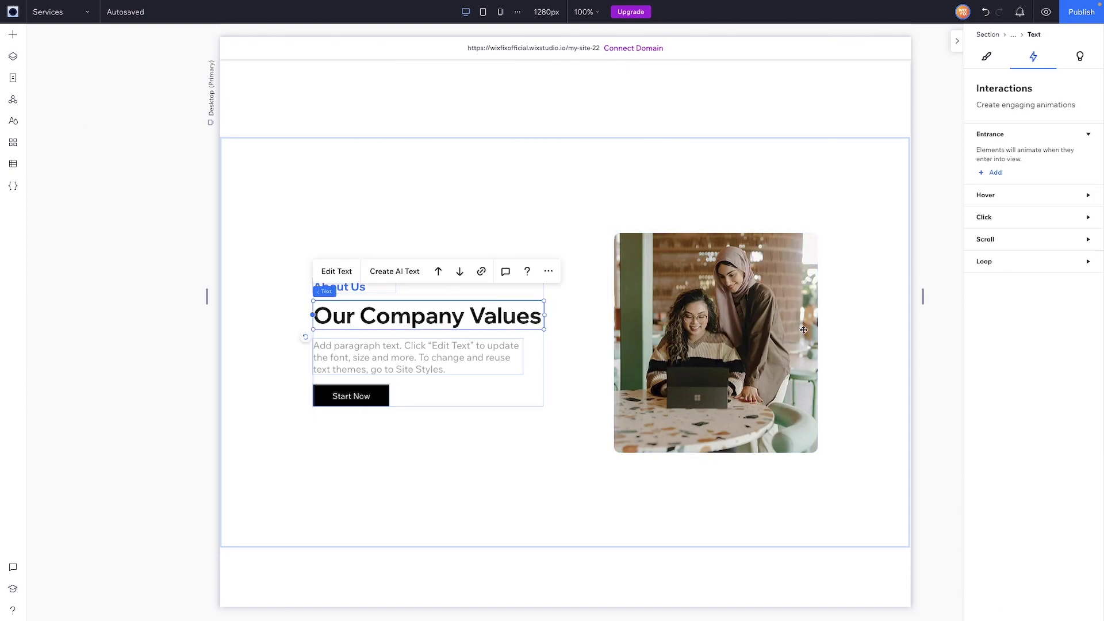
left_click(996, 175)
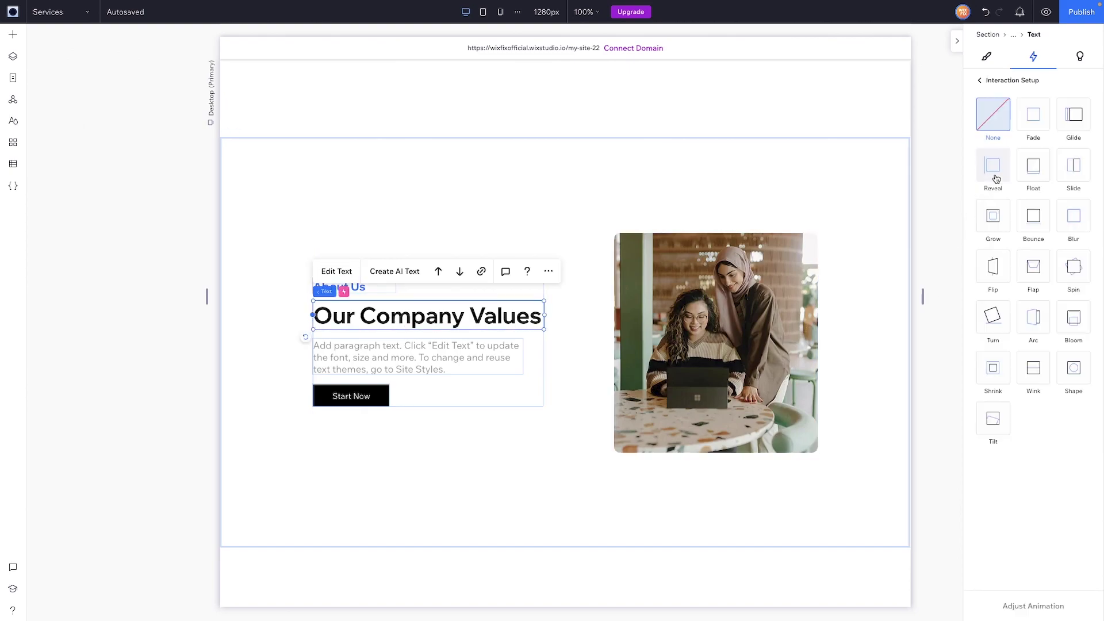
left_click(1071, 224)
left_click(1031, 606)
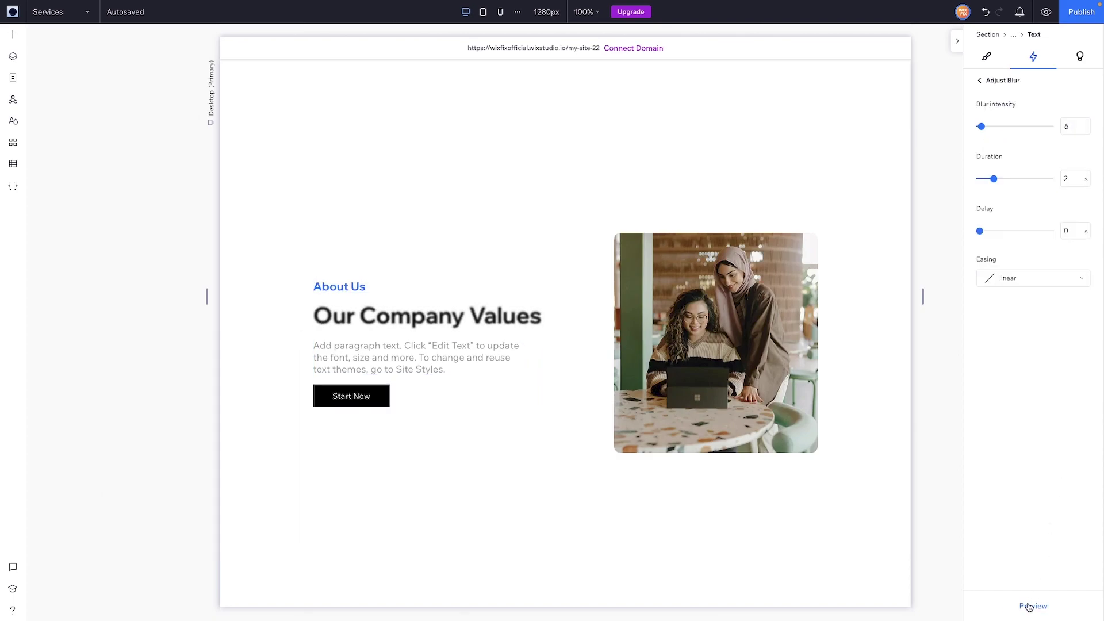
left_click(1066, 233)
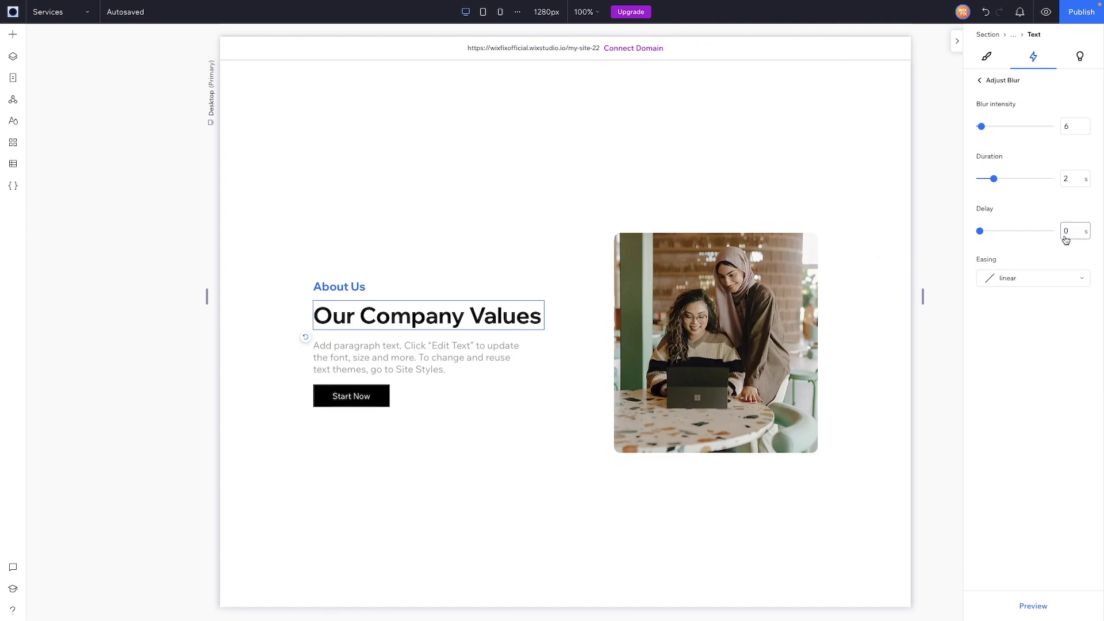
type("0.2")
left_click(1004, 364)
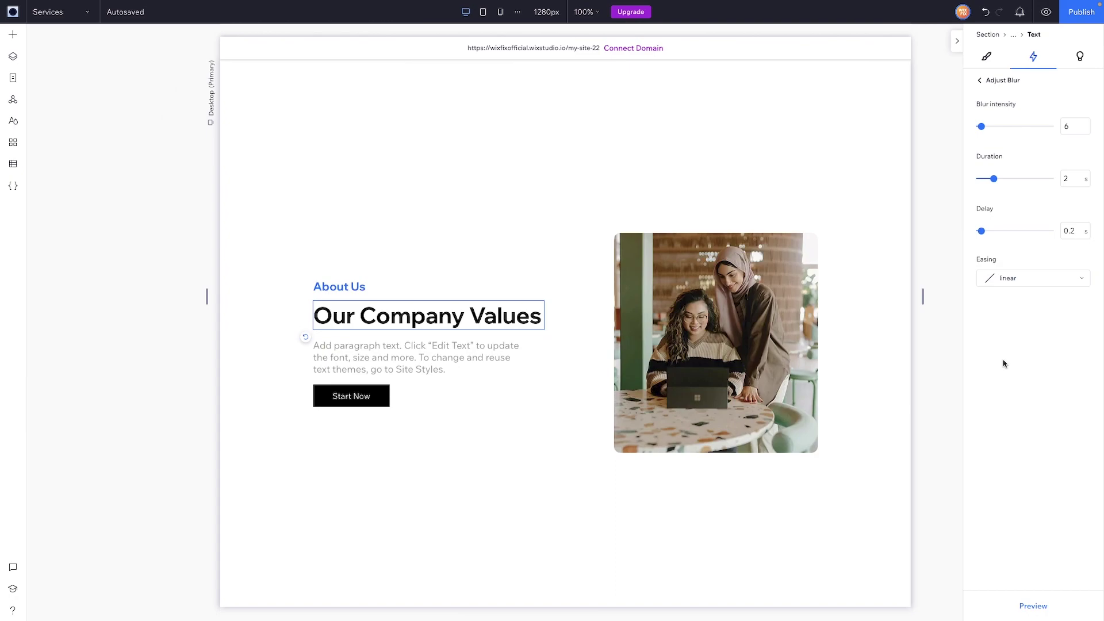
Add a Blur entrance animation with a 0.4 s delay to the paragraph below the Our Company Values heading
left_click(391, 361)
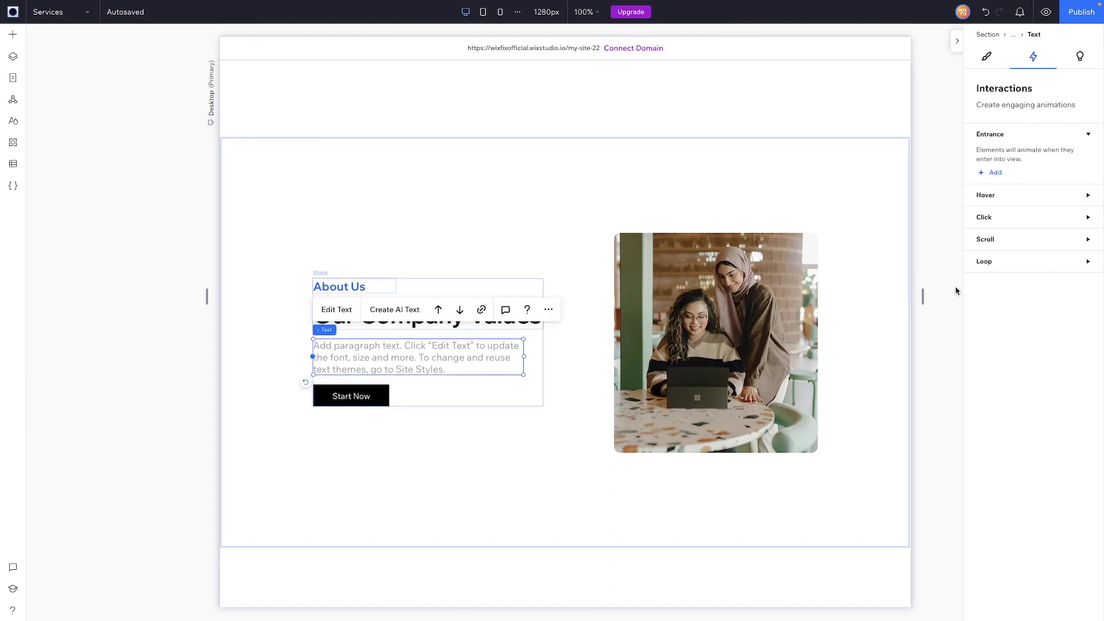
left_click(993, 173)
left_click(1073, 218)
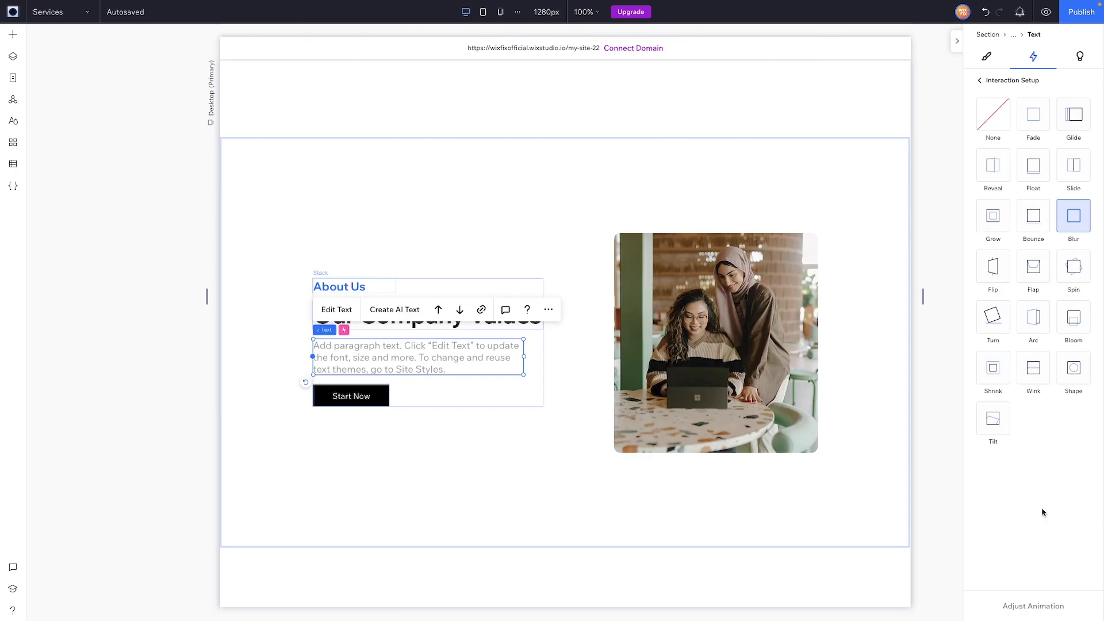
left_click(1017, 606)
left_click(1073, 231)
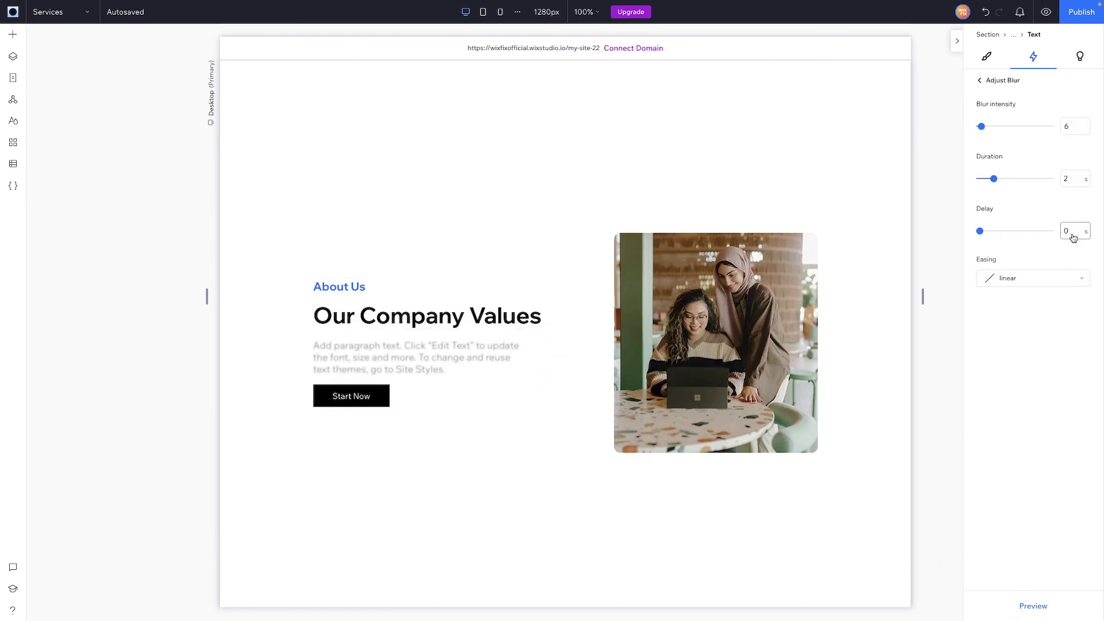
type("0.4")
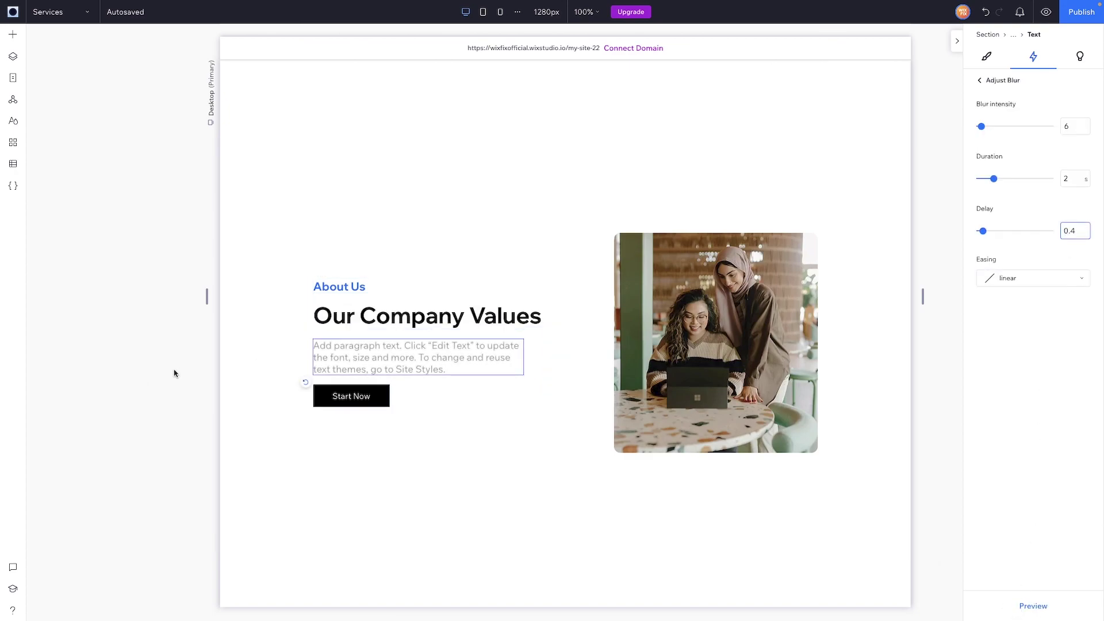
Add a Blur entrance animation with a 0.6 s delay to the Start Now button
left_click(338, 399)
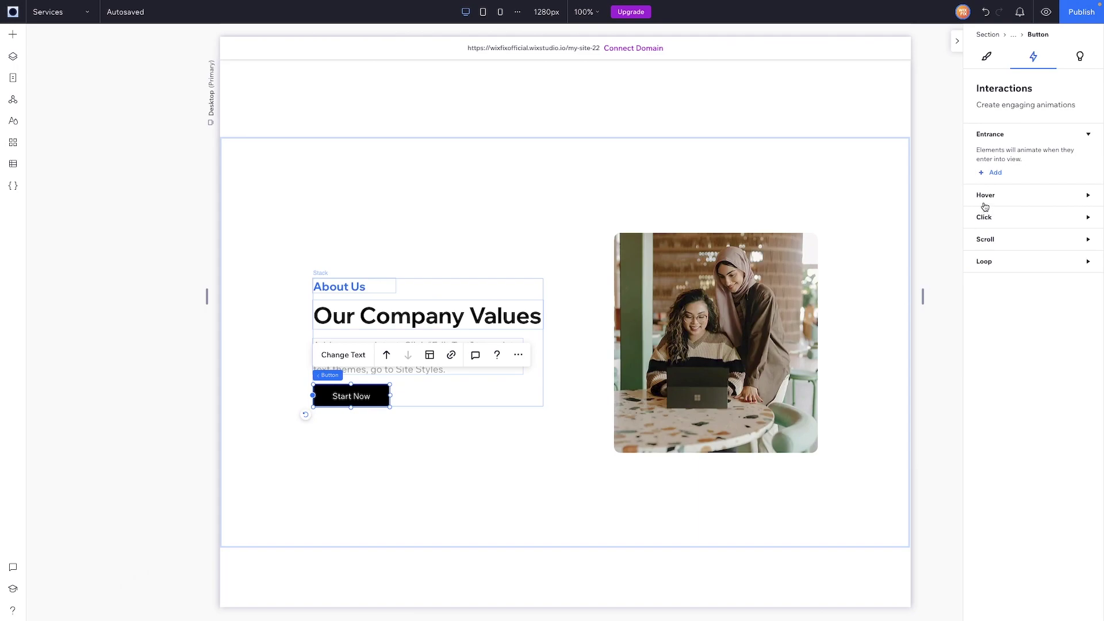
left_click(990, 173)
left_click(1073, 221)
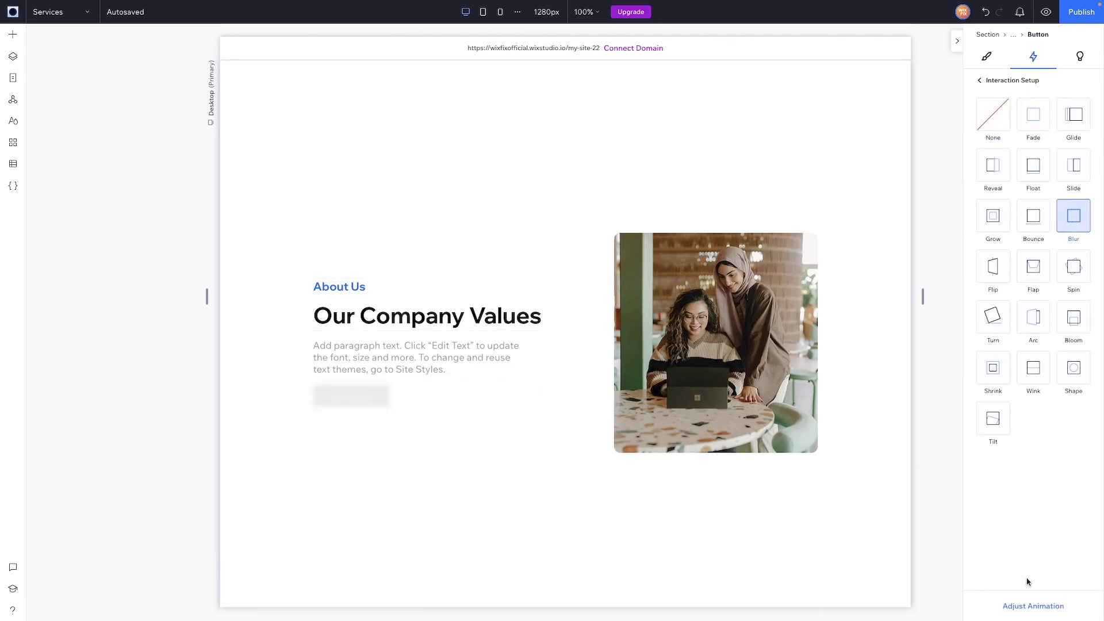
left_click(1023, 607)
left_click(1075, 231)
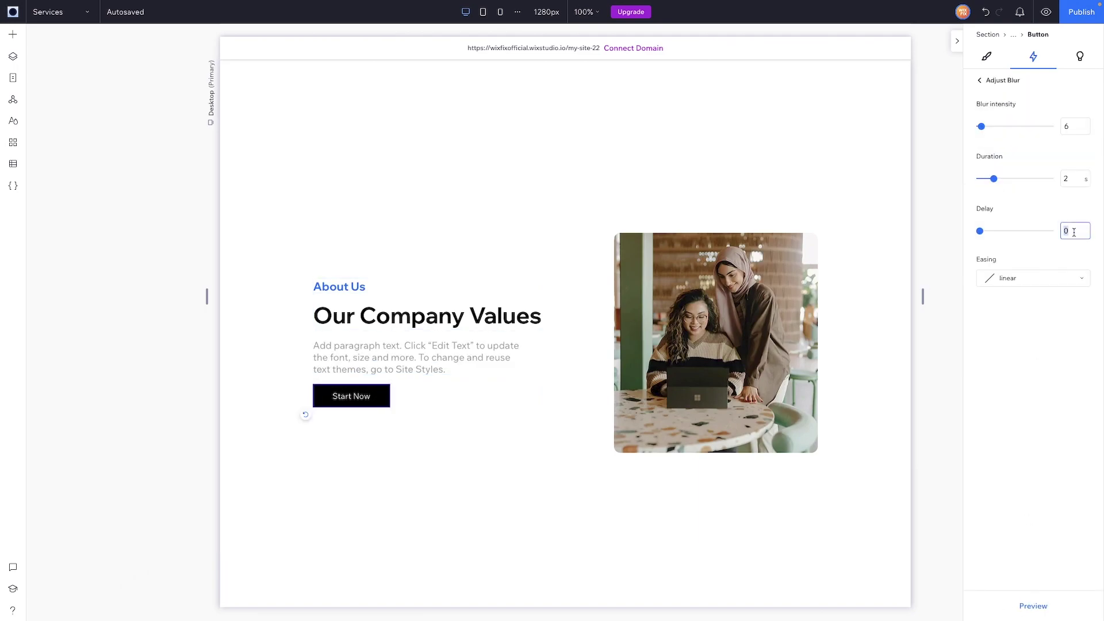
type("0.6")
key("Return")
Preview the Services page from above the About Us section to check the staggered entrance animations, and return to editing
left_click(606, 142)
scroll(478, 121, "up", 5)
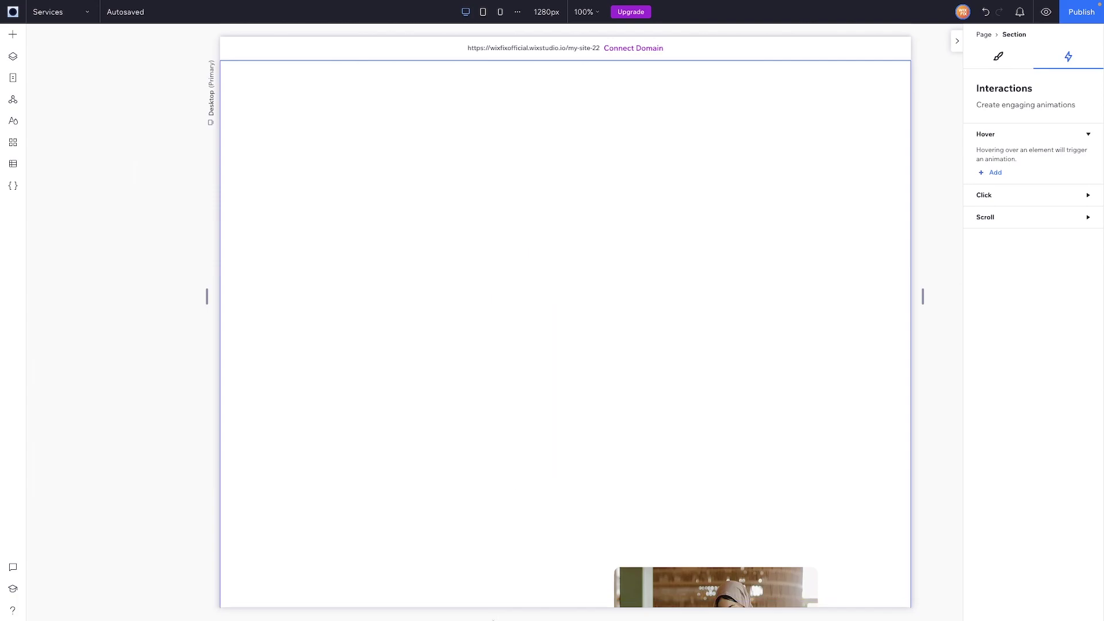
key("ctrl+p")
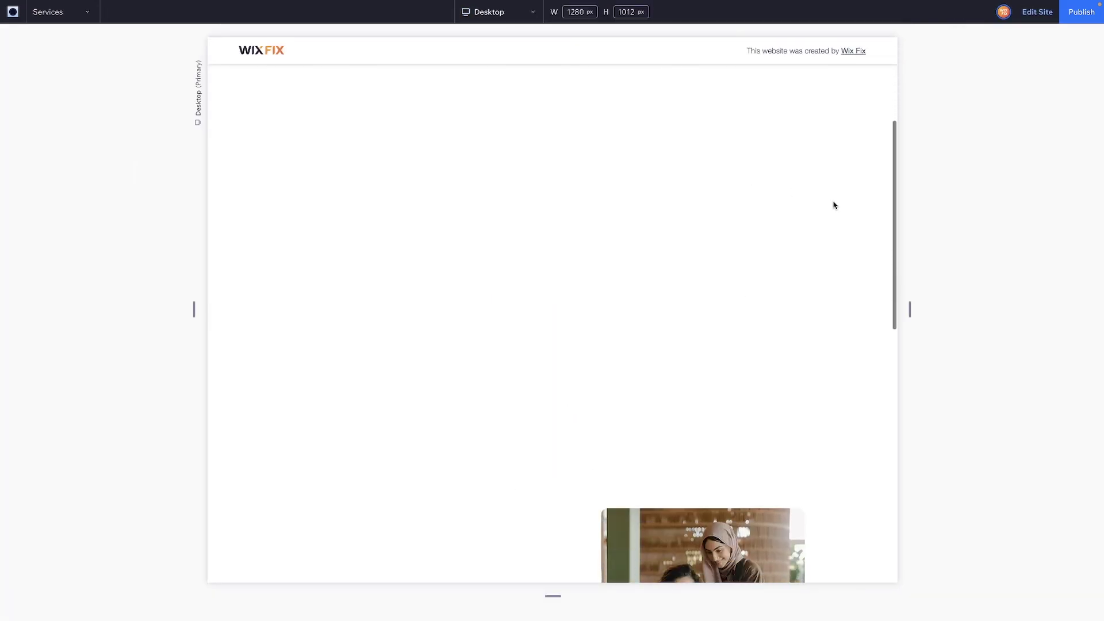
scroll(834, 205, "down", 5)
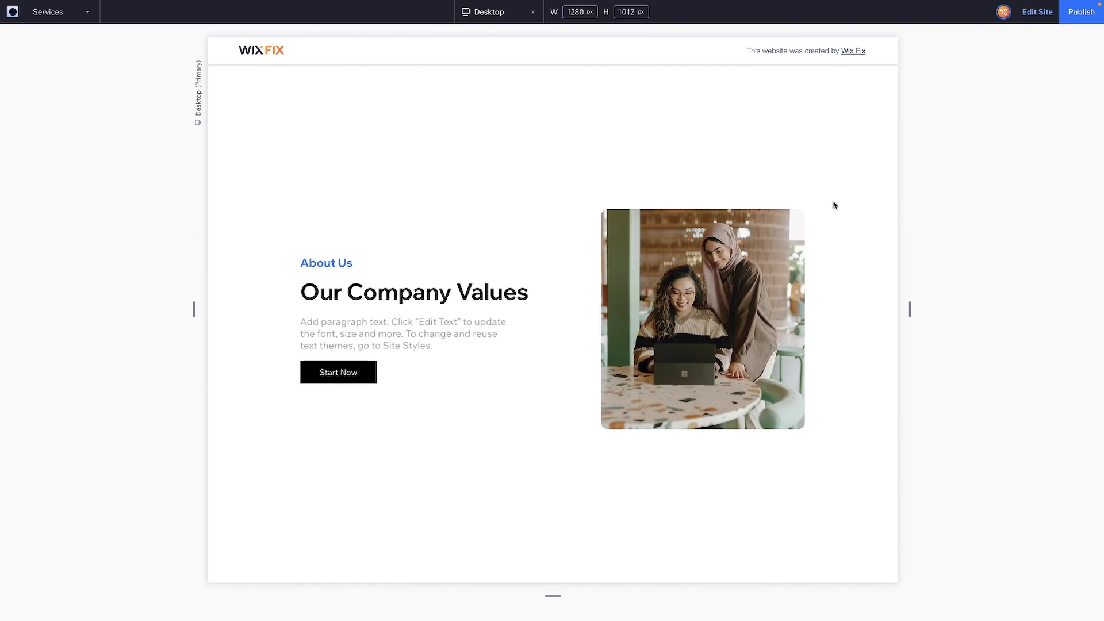
key("ctrl+p")
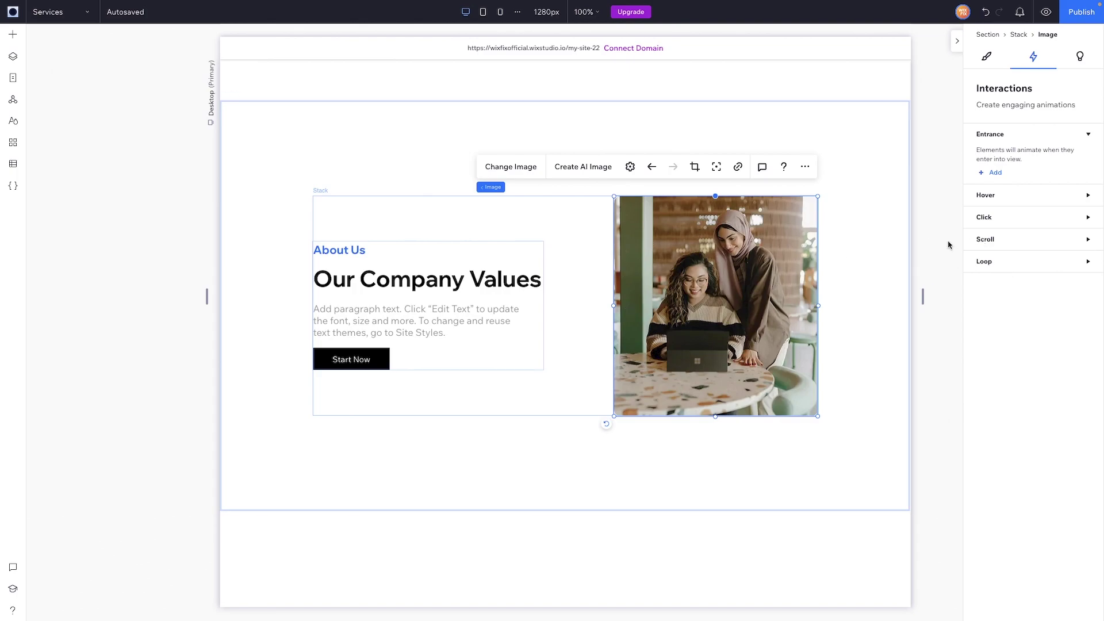
Add a Move scroll animation to the About Us image itself, using the From its design animation path
left_click(1025, 246)
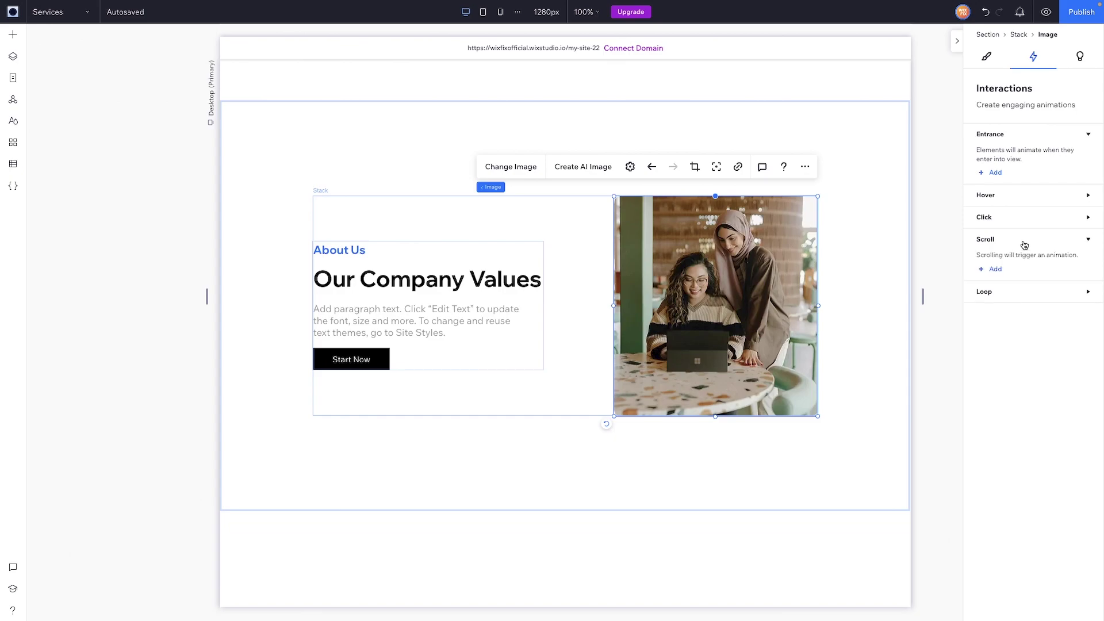
left_click(995, 270)
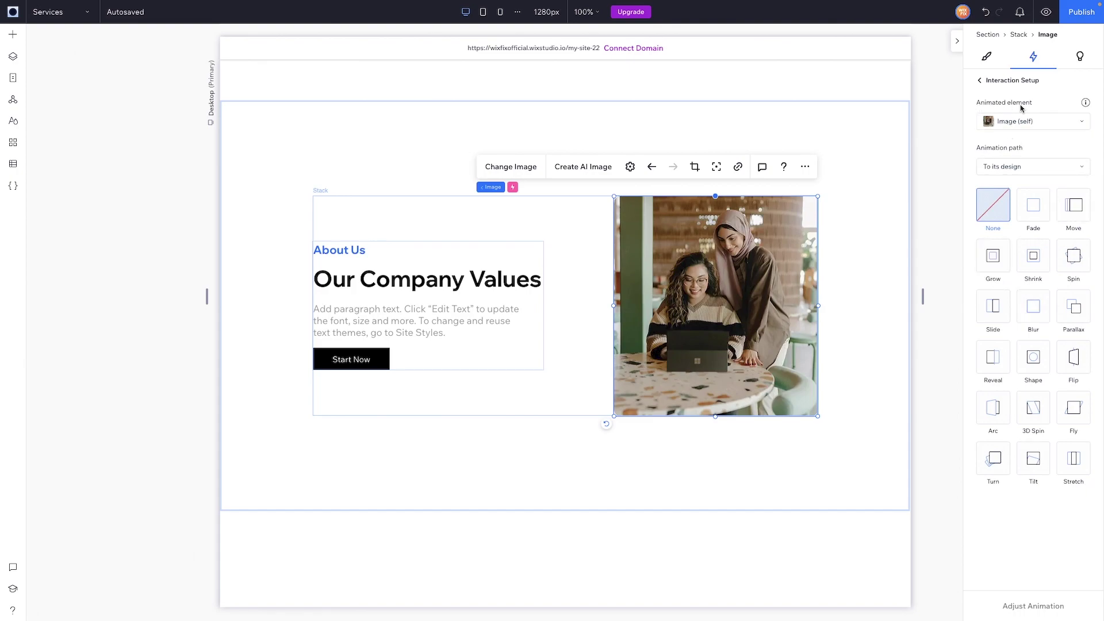
left_click(1011, 123)
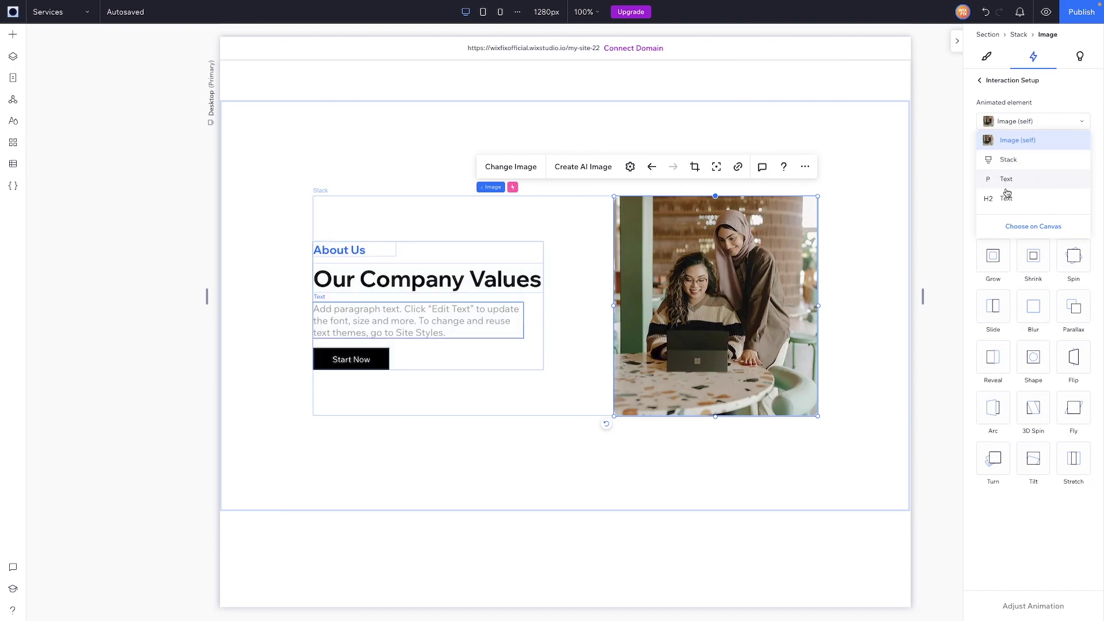
left_click(1034, 123)
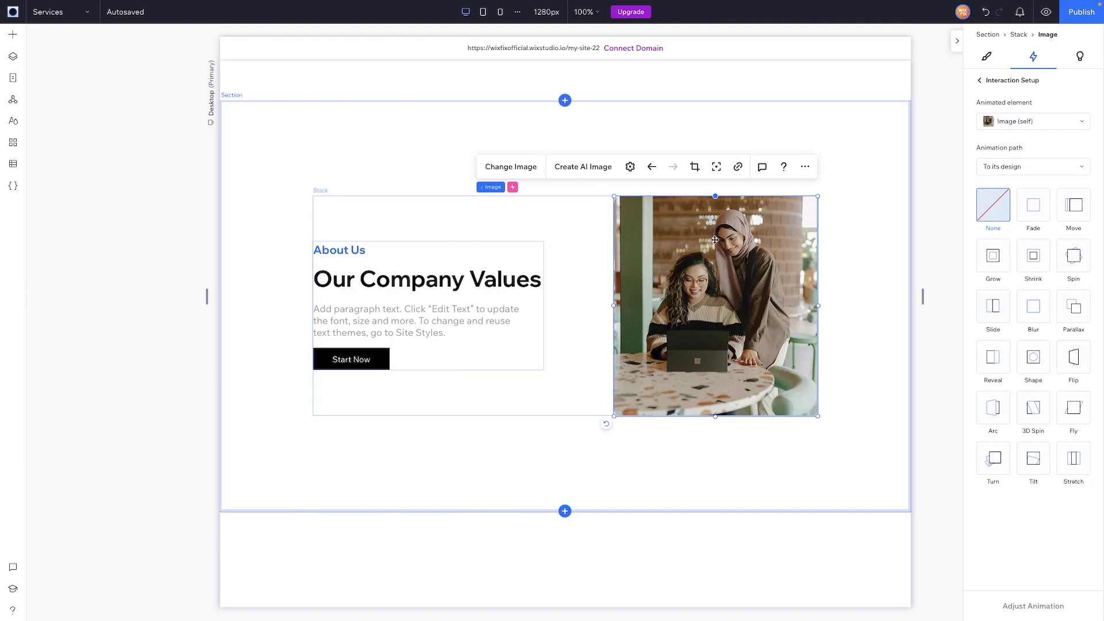
left_click(1006, 167)
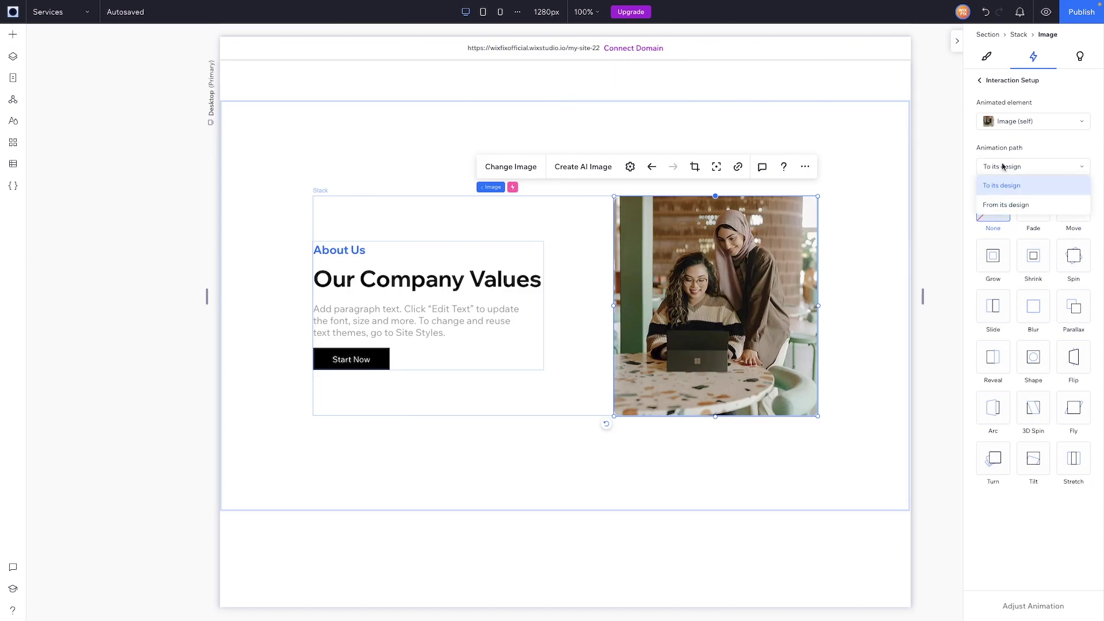
left_click(1002, 206)
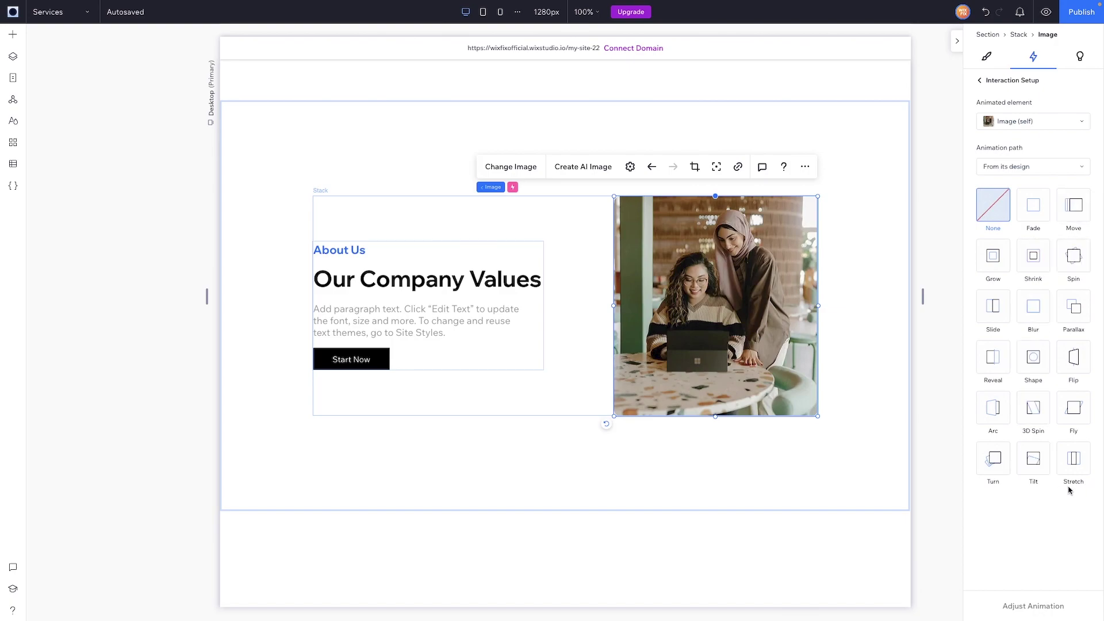
left_click(1071, 207)
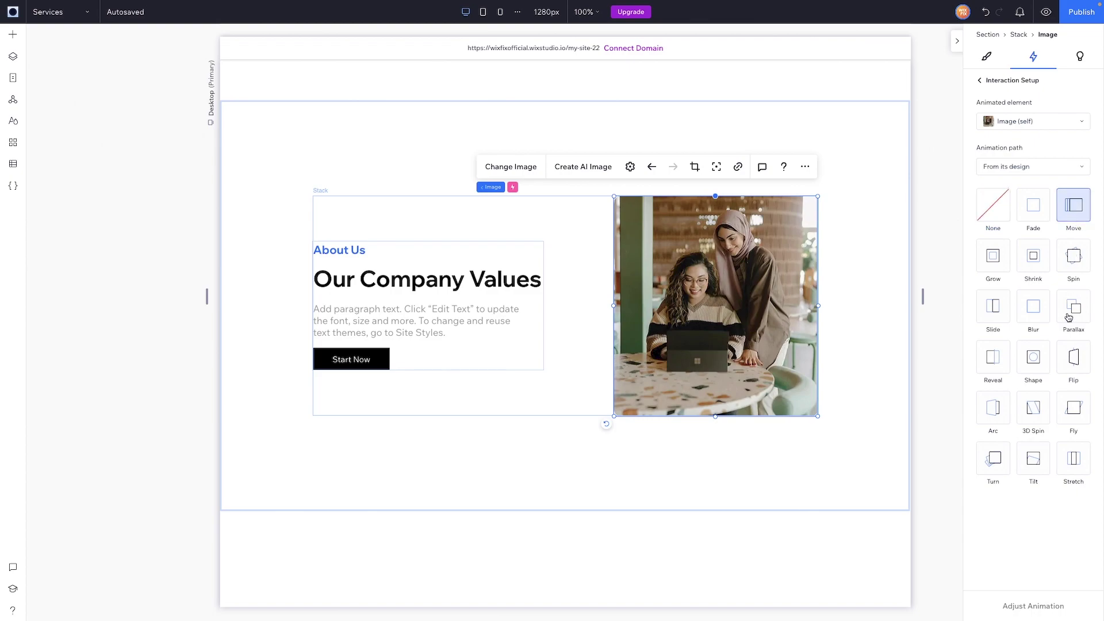
Set the image's Move animation to an angle of 0° and a distance of 788 px
left_click(1030, 607)
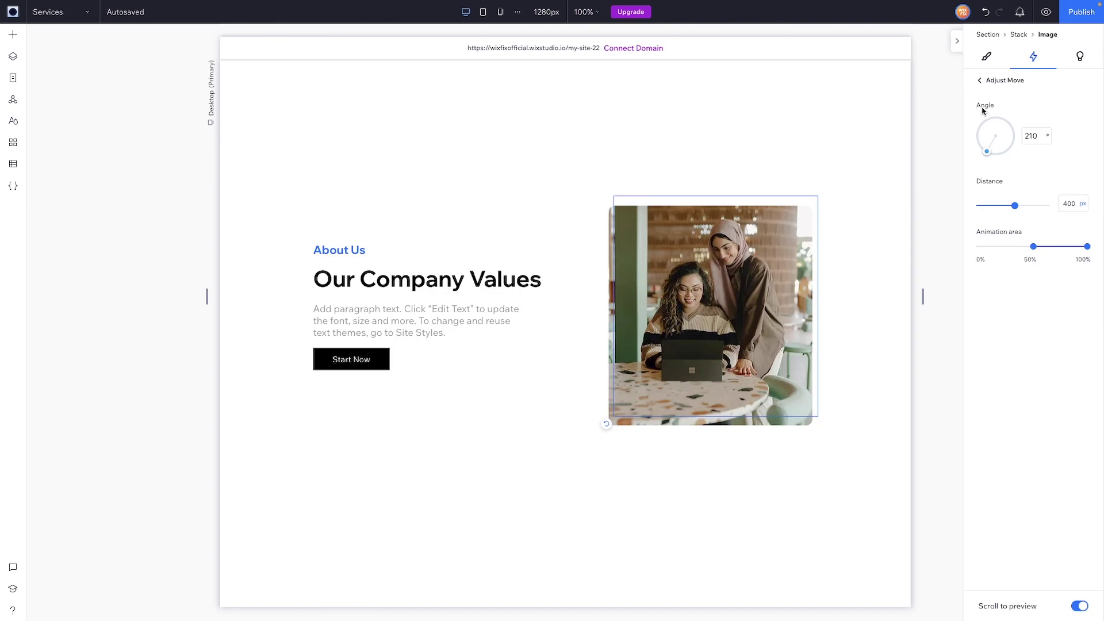
left_click_drag(988, 152, 998, 108)
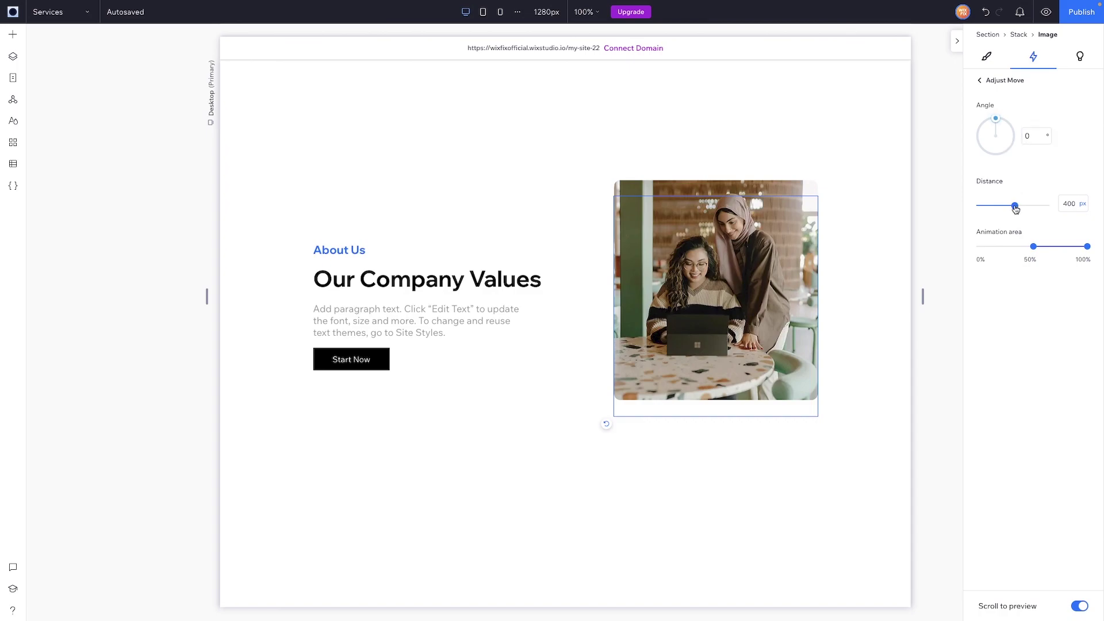
left_click_drag(1015, 208, 1050, 207)
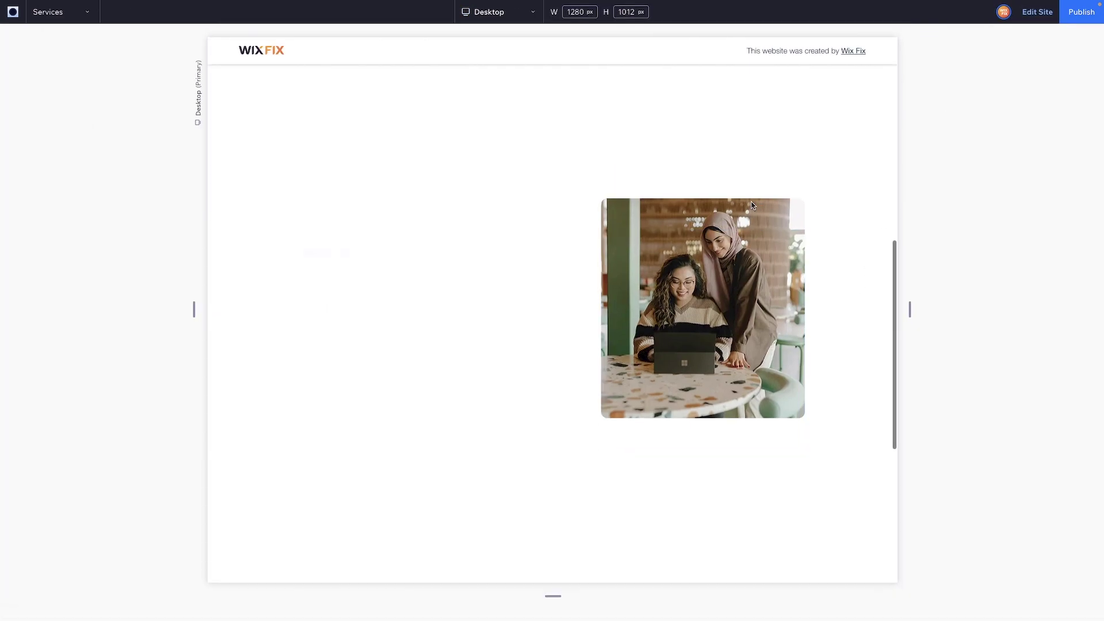
Check the image's upward Move animation while scrolling through the site preview, and return to editing
scroll(751, 205, "down", 5)
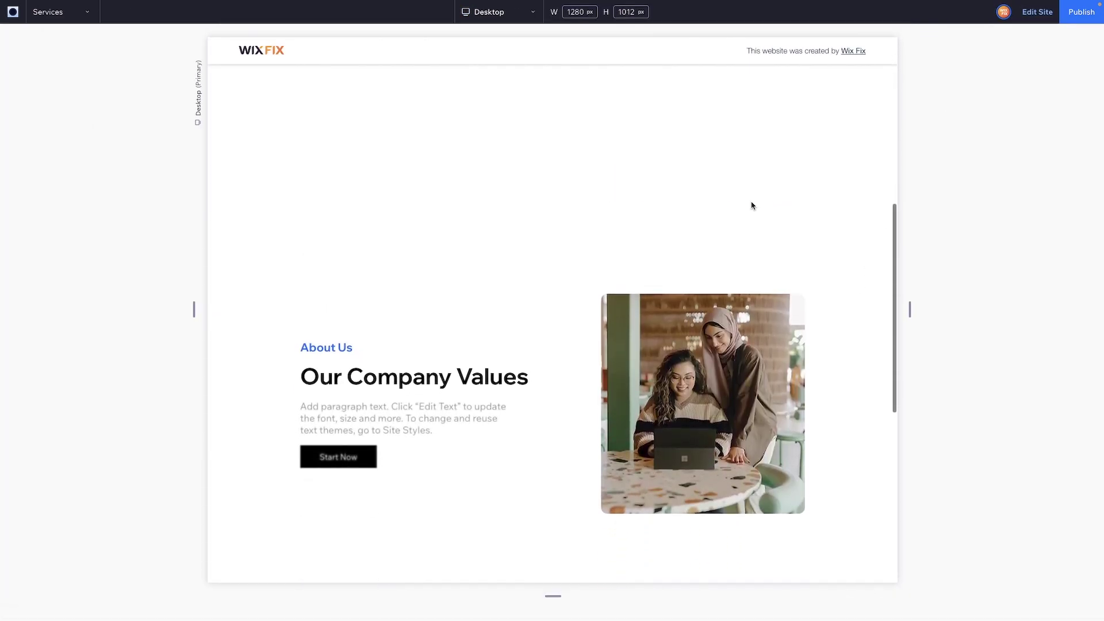
scroll(752, 205, "down", 2)
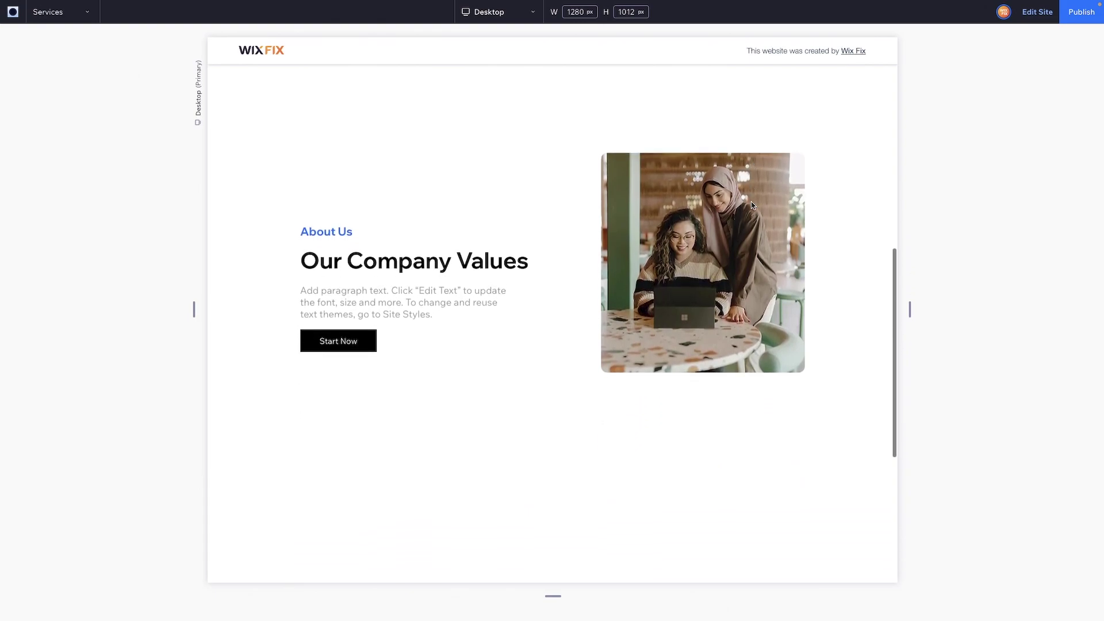
scroll(751, 205, "up", 1)
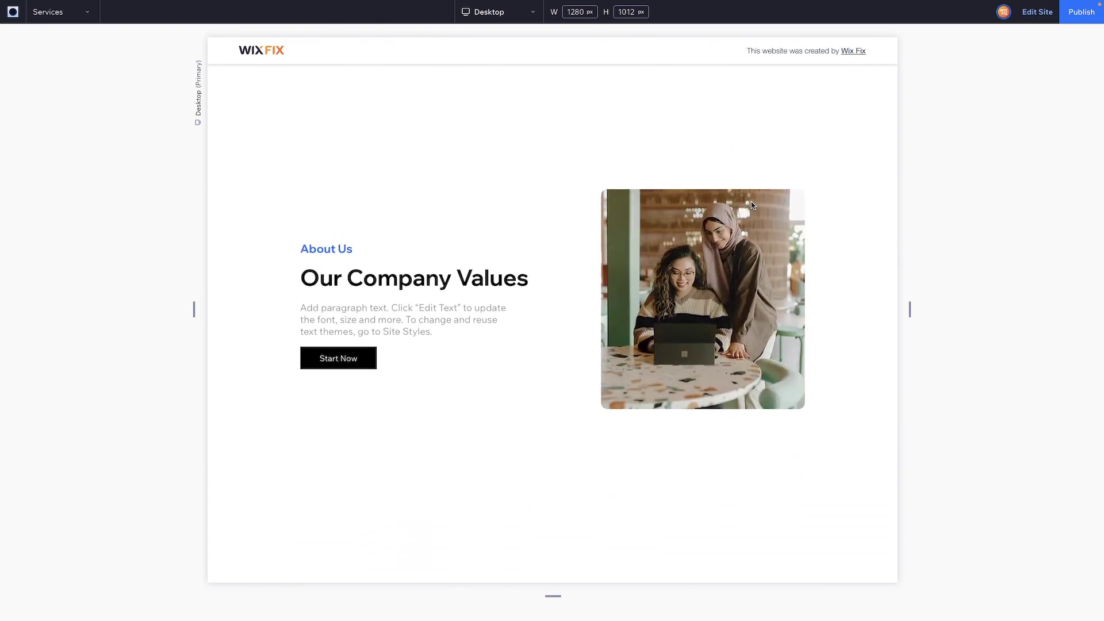
scroll(751, 205, "down", 2)
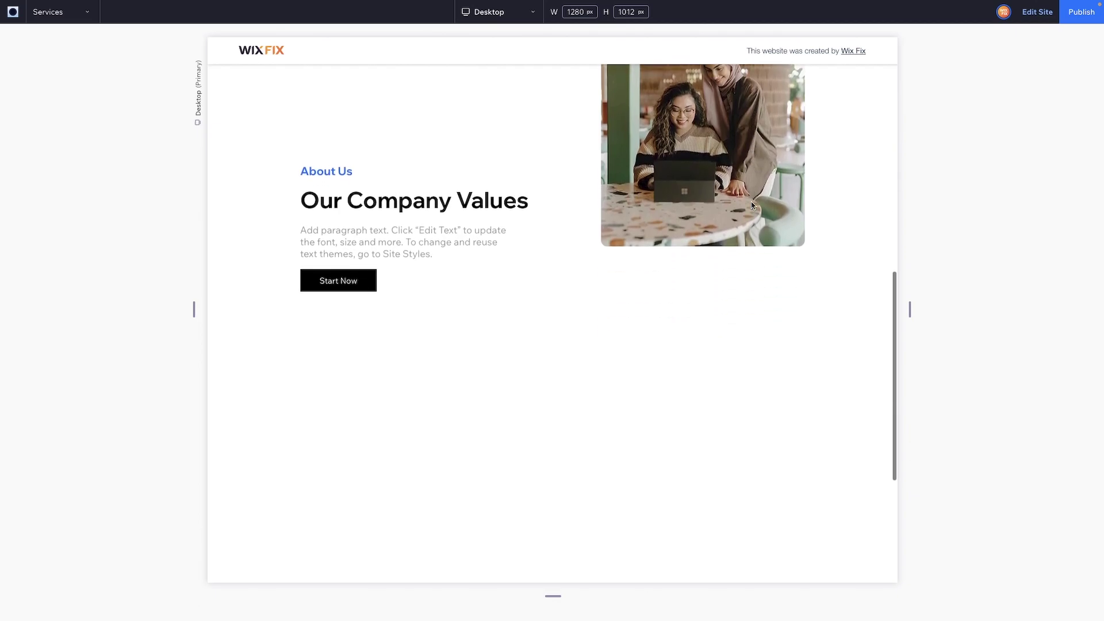
scroll(752, 205, "down", 2)
scroll(806, 184, "up", 2)
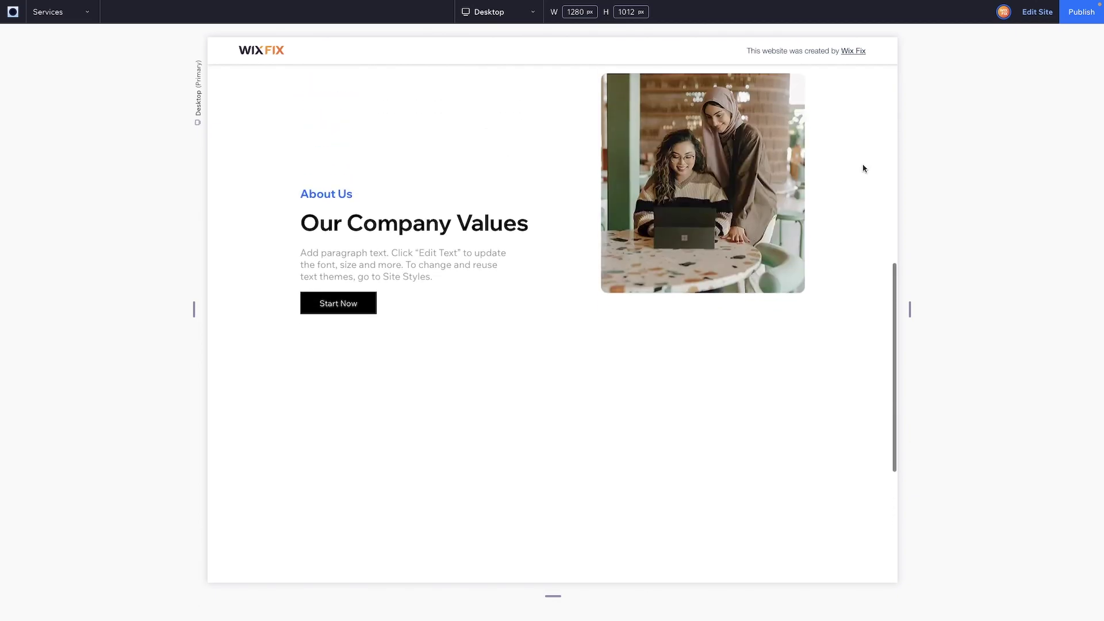
left_click(1035, 12)
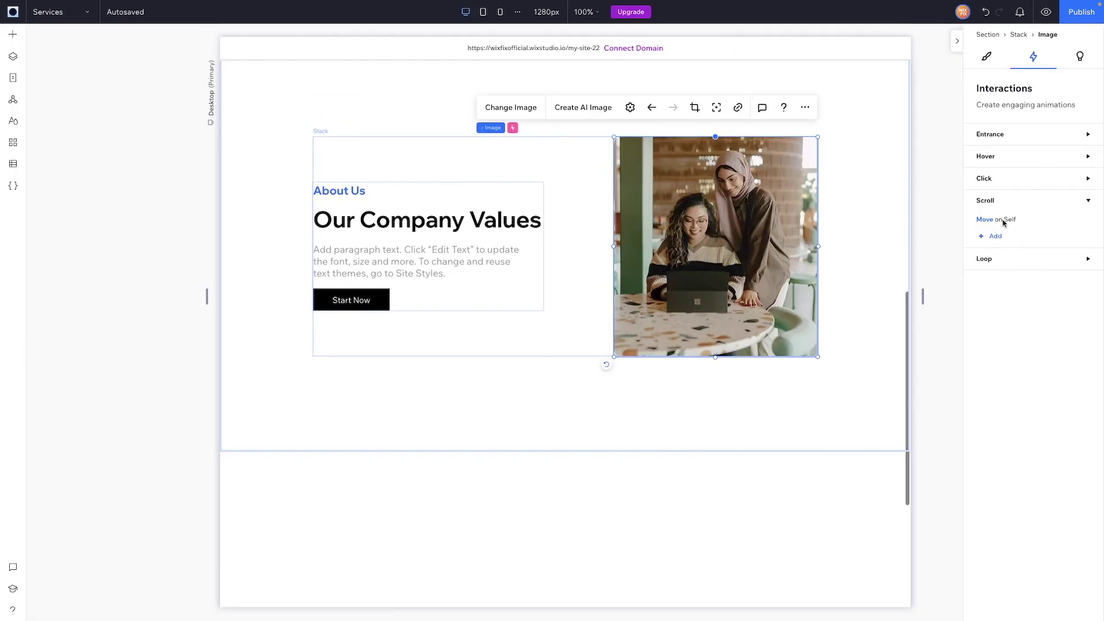
Edit the image's Move scroll animation so its animation area starts at 33%
left_click(1012, 221)
left_click(1029, 604)
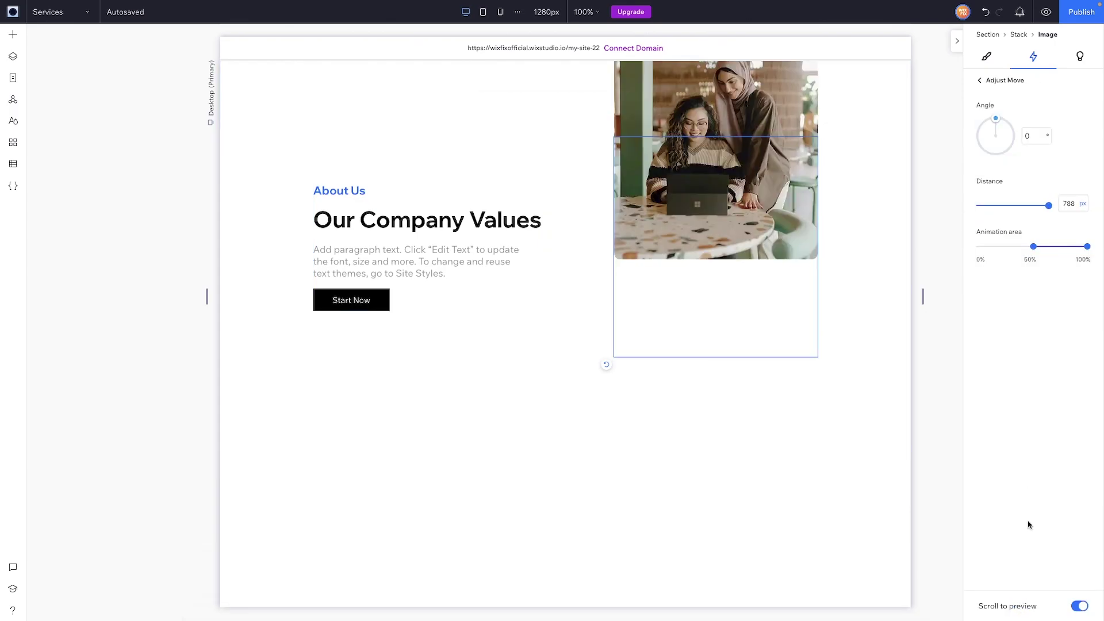
left_click_drag(1033, 247, 1015, 246)
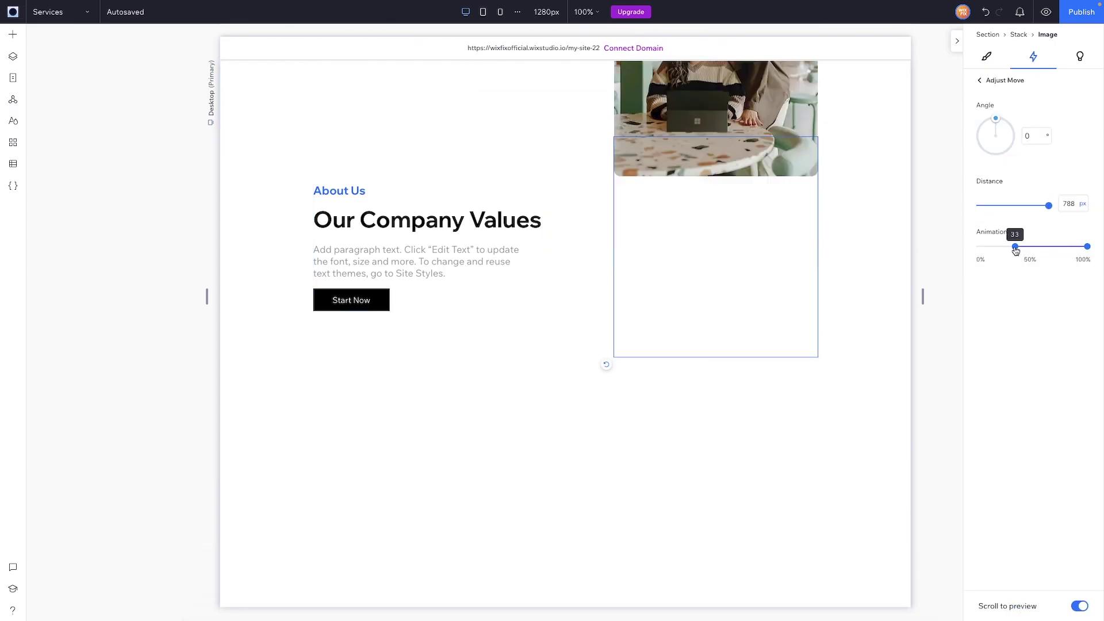
Preview the site and scroll through the About Us section to check the image's adjusted animation area
left_click(1045, 12)
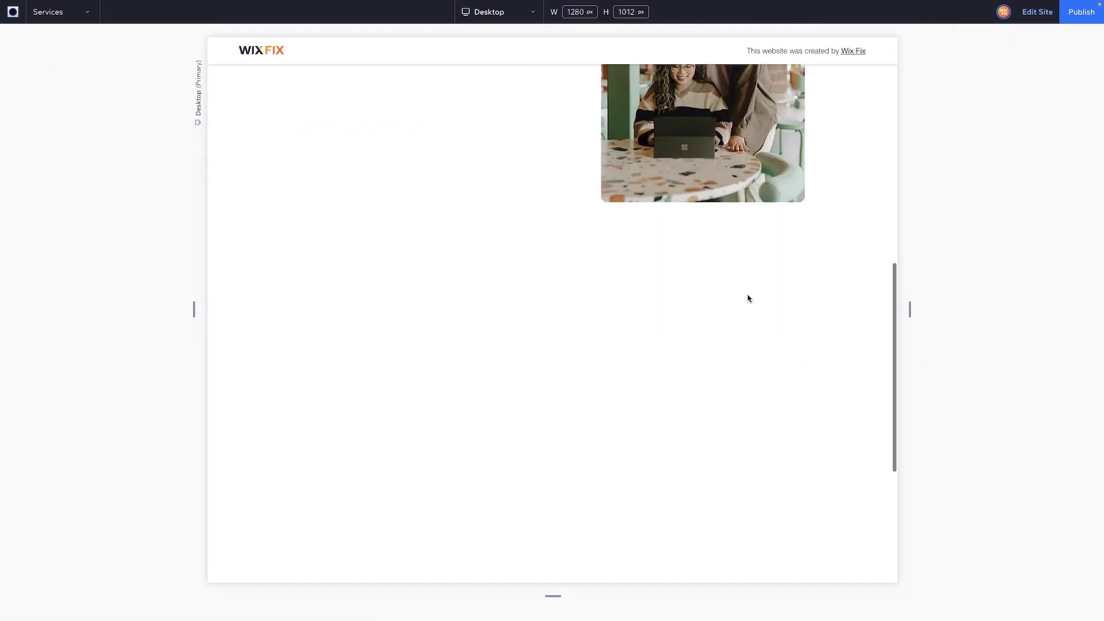
scroll(749, 298, "down", 1)
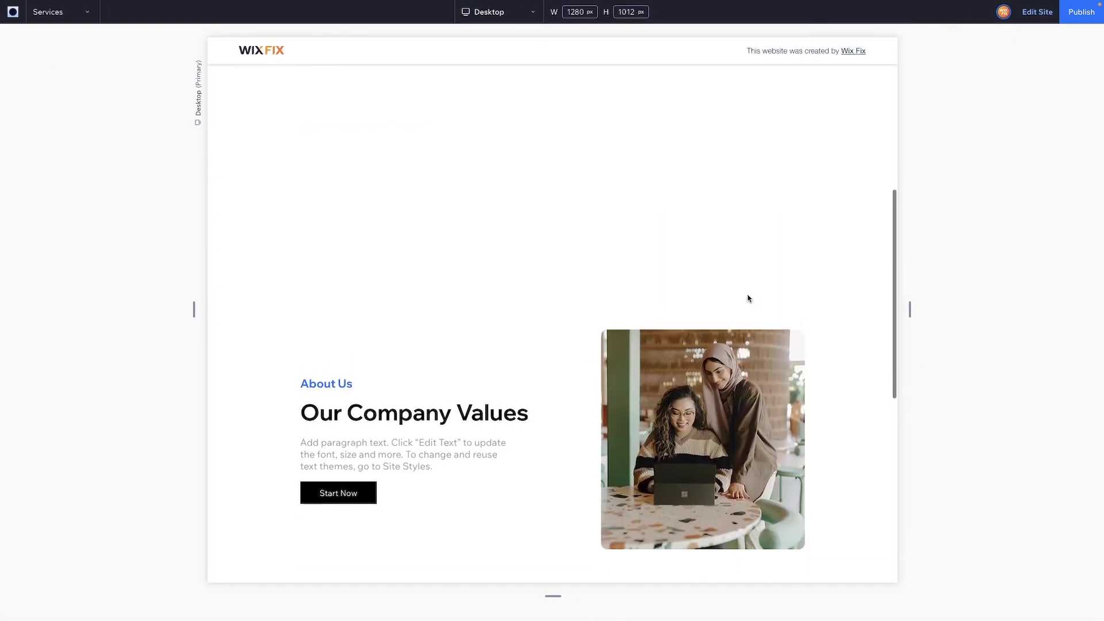
scroll(749, 299, "up", 2)
scroll(749, 299, "down", 2)
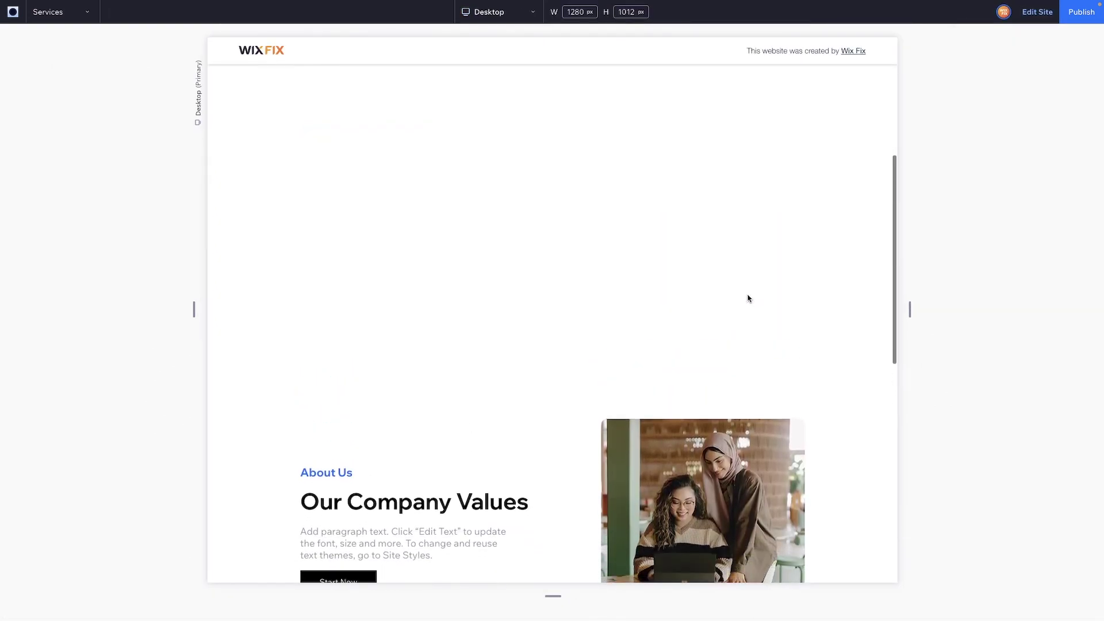
scroll(749, 298, "down", 2)
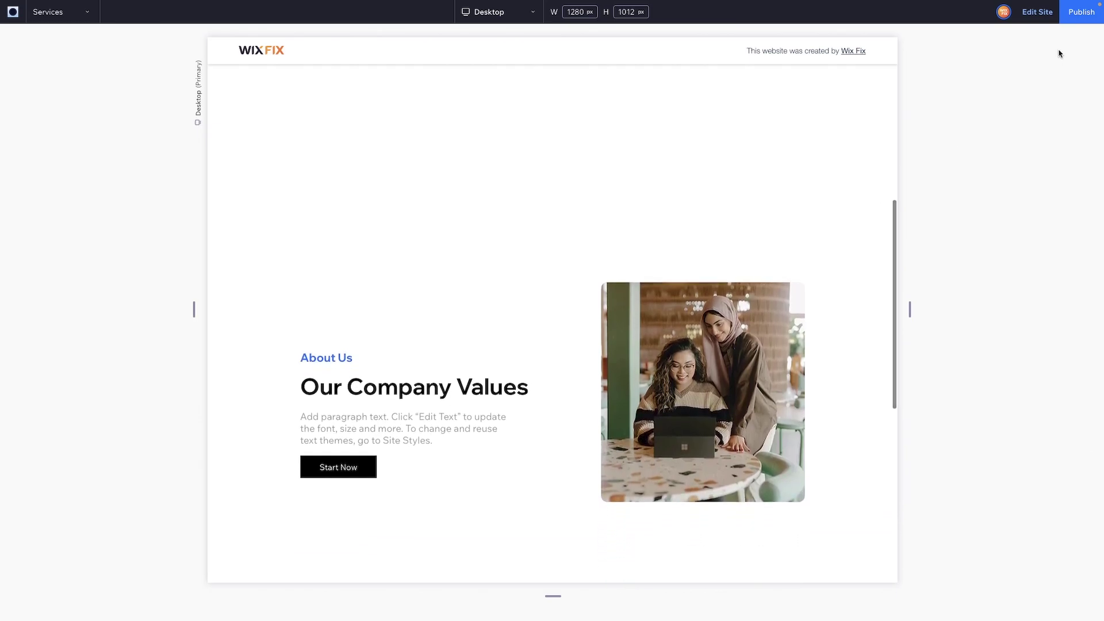
Readjust the image's Move scroll animation and check the result by scrolling through the About Us section in the site preview
left_click(1037, 12)
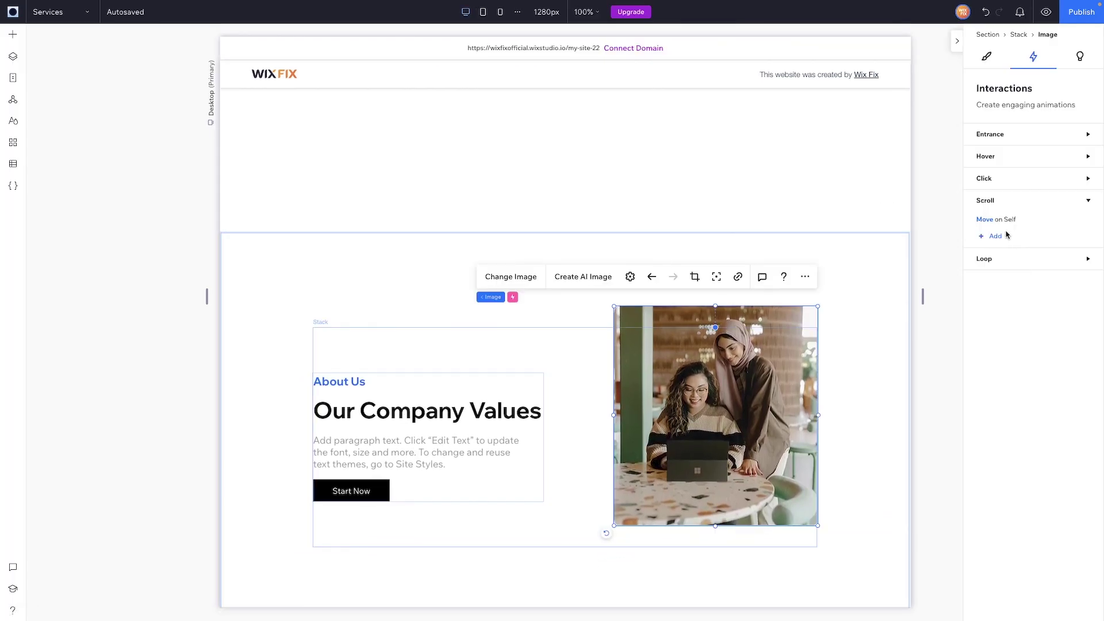
left_click(1087, 220)
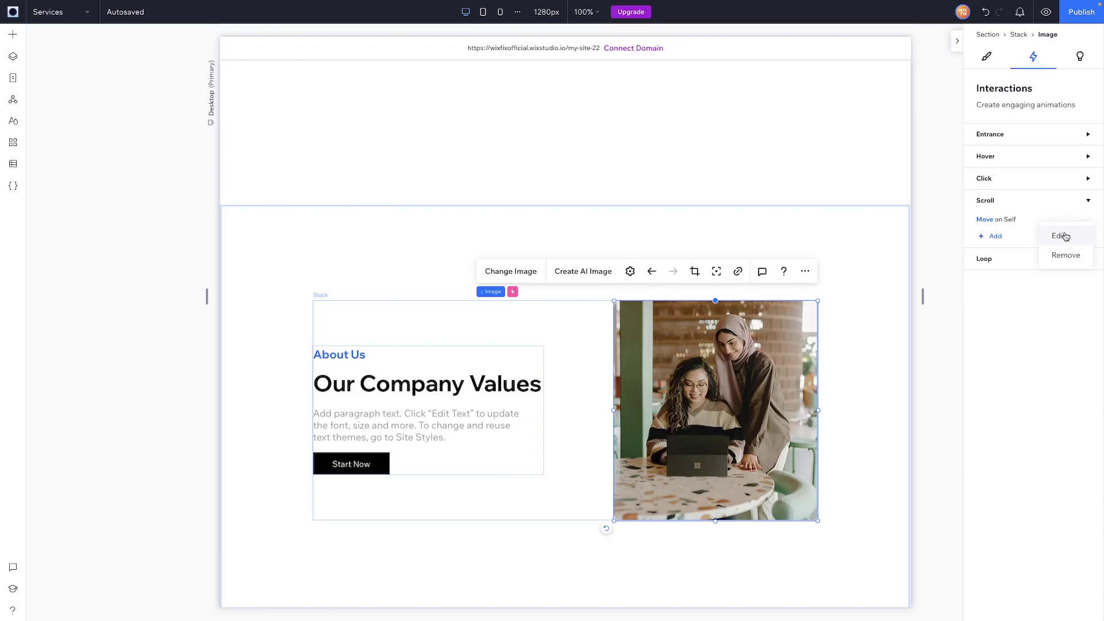
left_click(1064, 237)
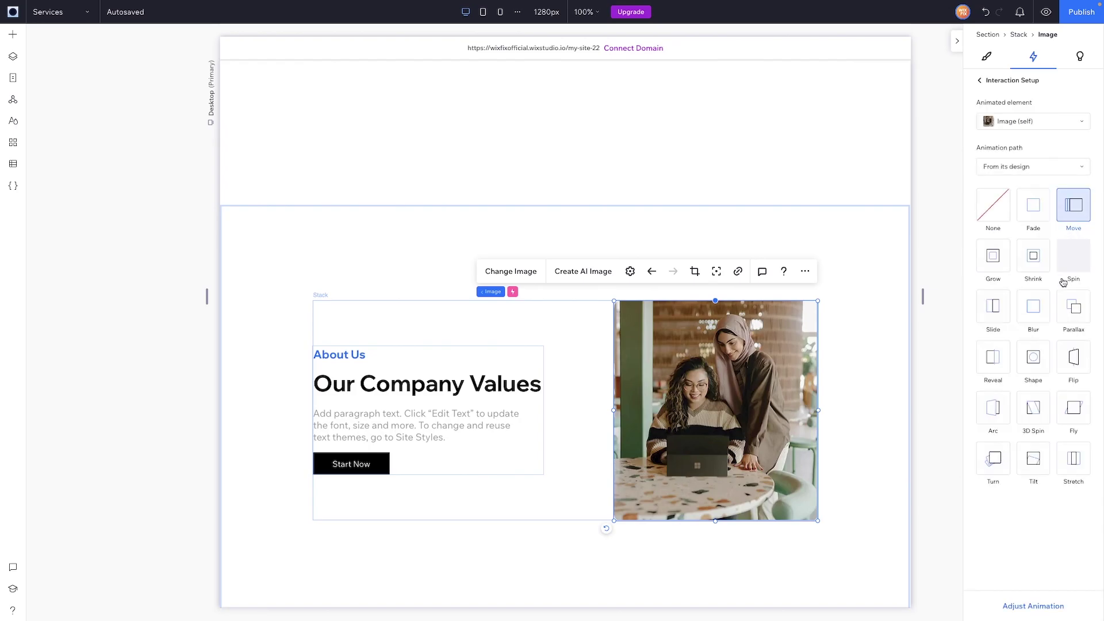
left_click(1033, 607)
left_click_drag(1014, 246, 996, 250)
left_click(1046, 12)
scroll(785, 407, "down", 4)
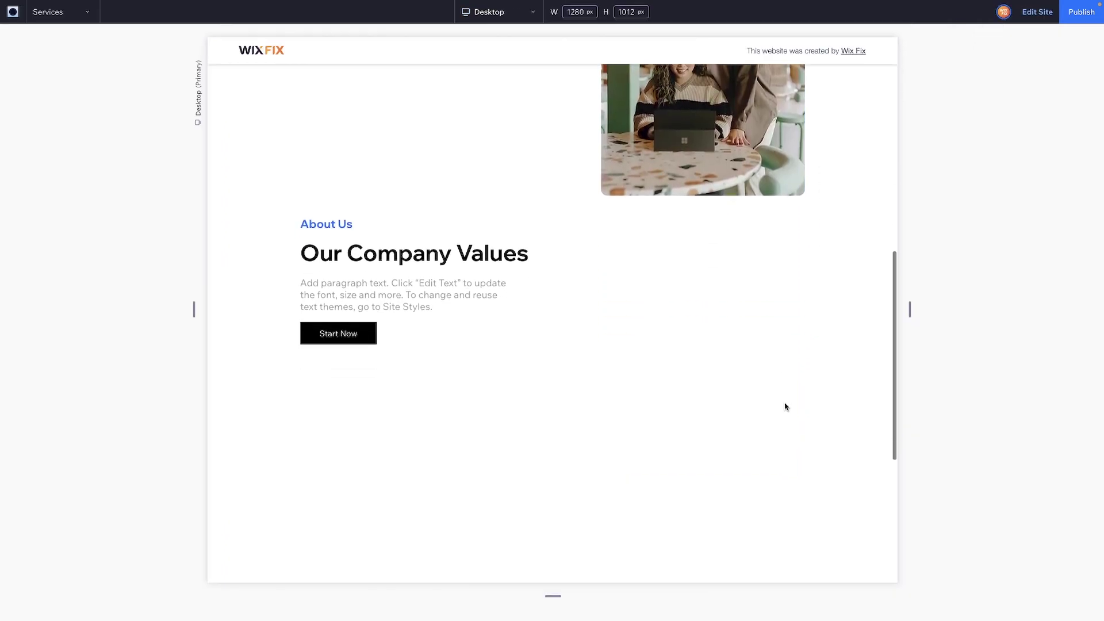
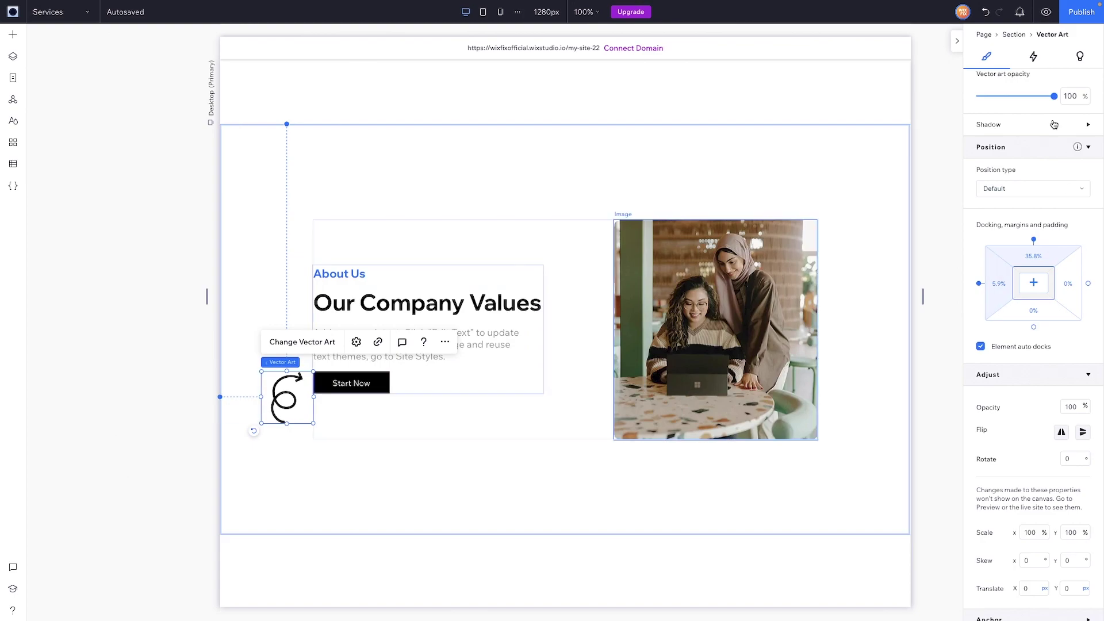
Add a looping Wiggle animation to the arrow vector art beside the Start Now button and check it in the site preview
left_click(1035, 58)
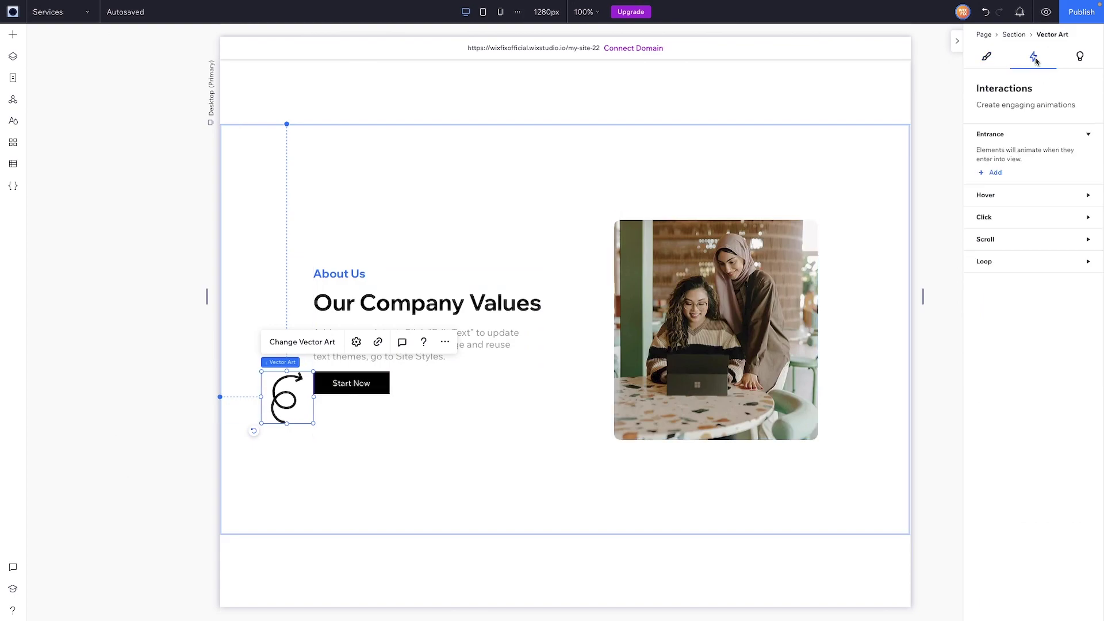
left_click(1001, 265)
left_click(991, 292)
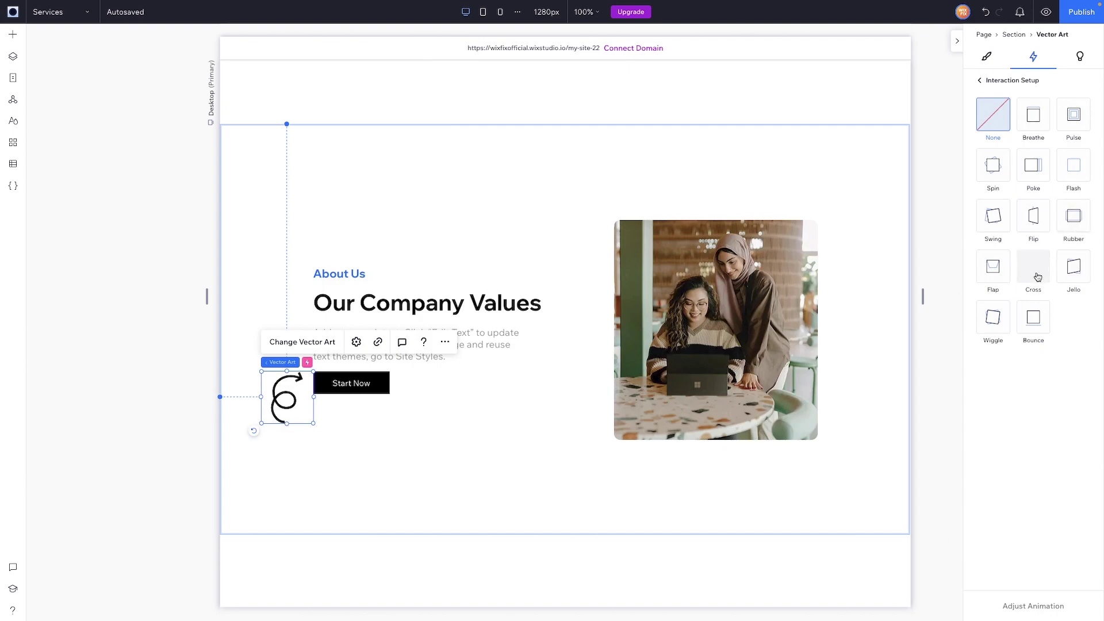
left_click(995, 320)
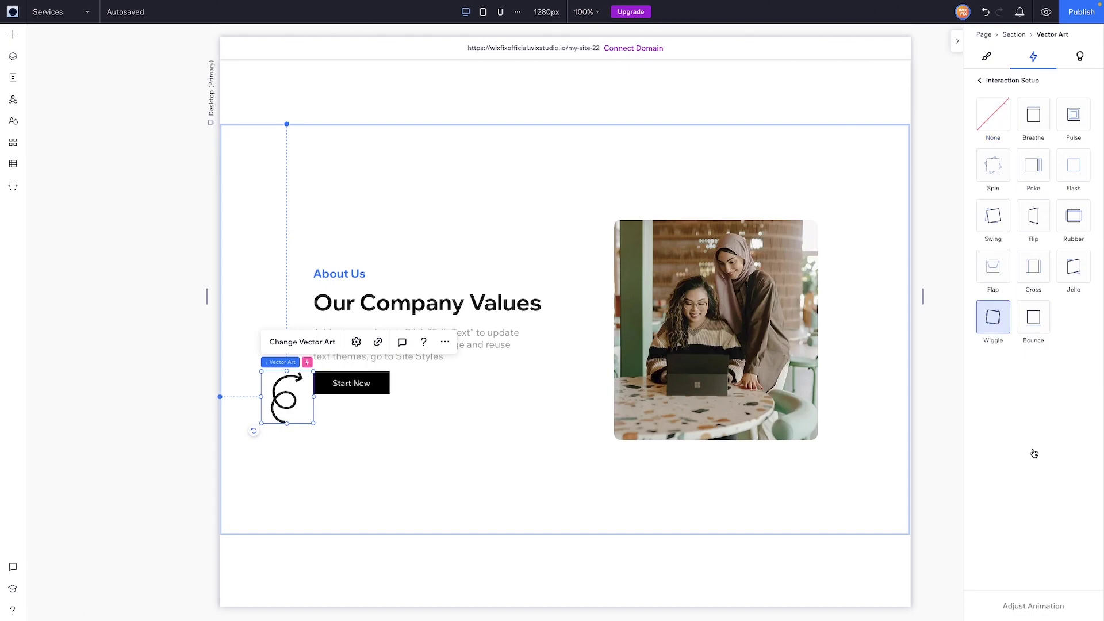
left_click(1020, 608)
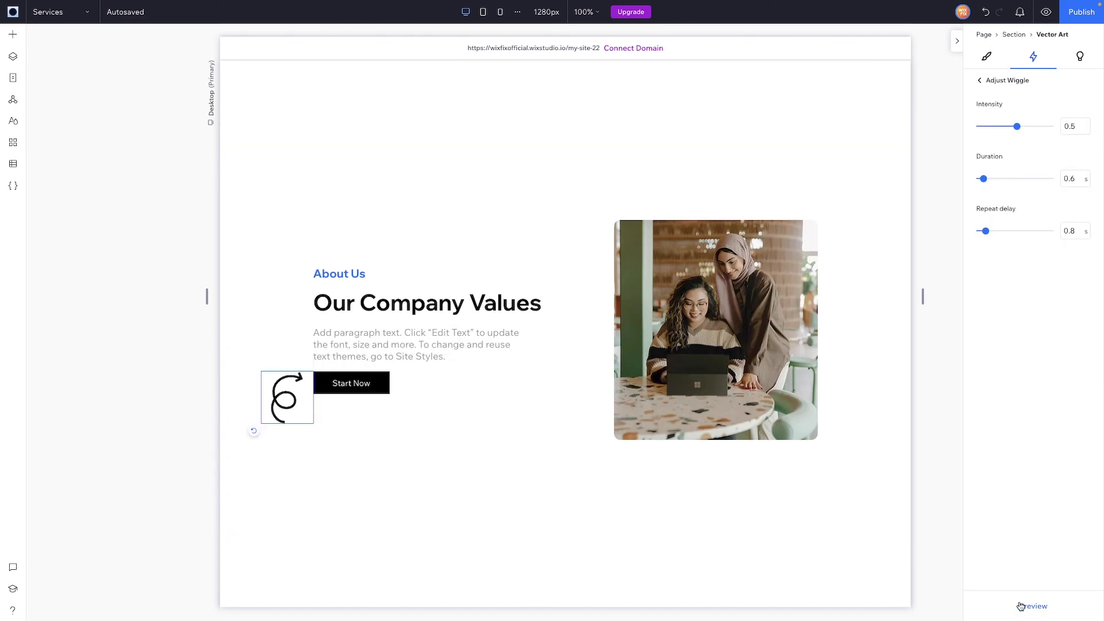
left_click(1020, 607)
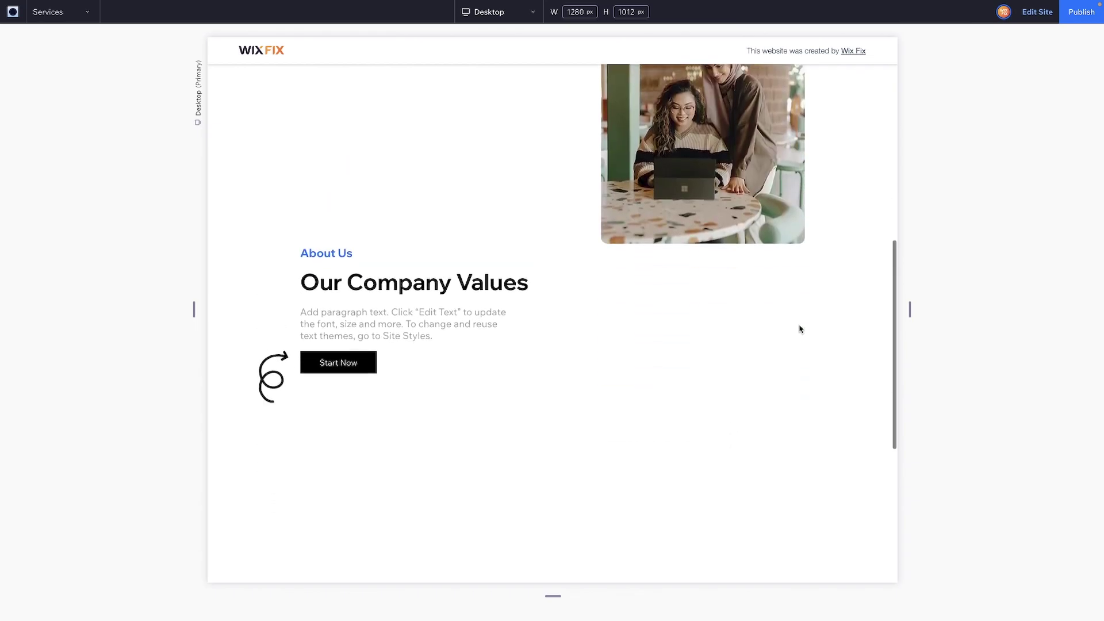
scroll(800, 329, "up", 3)
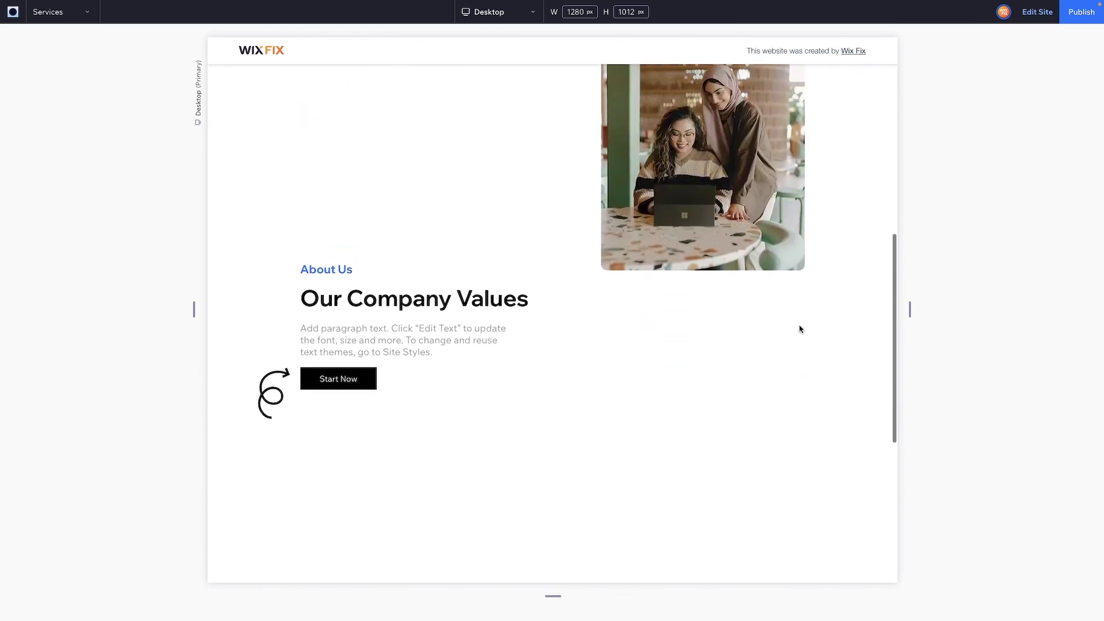
scroll(800, 329, "down", 3)
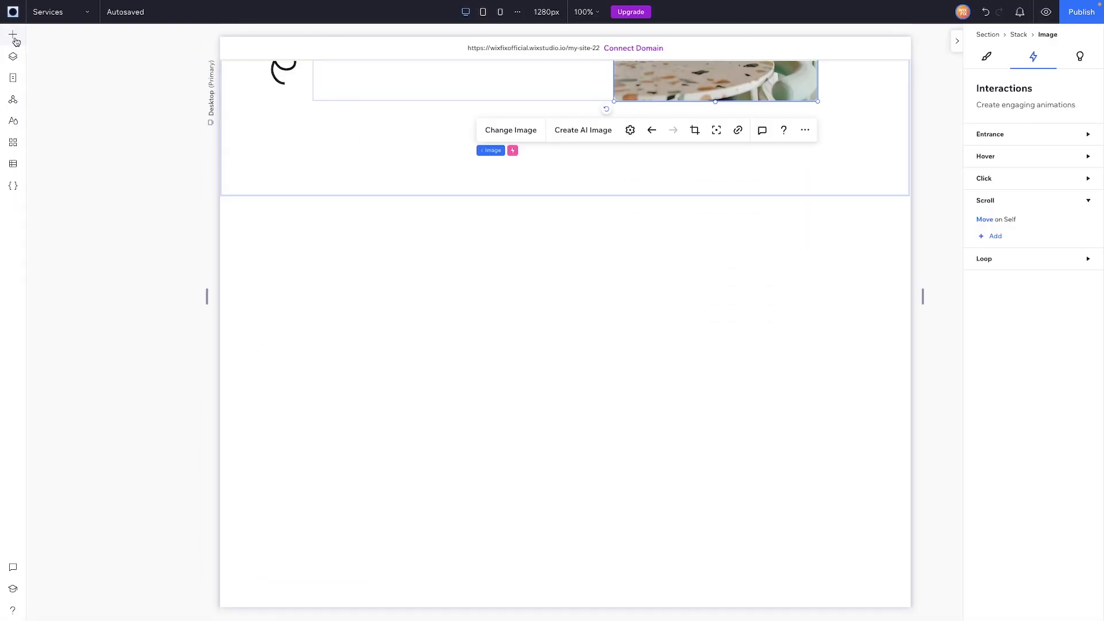
Add a Heading 1 text element to the empty section below About Us
left_click(13, 36)
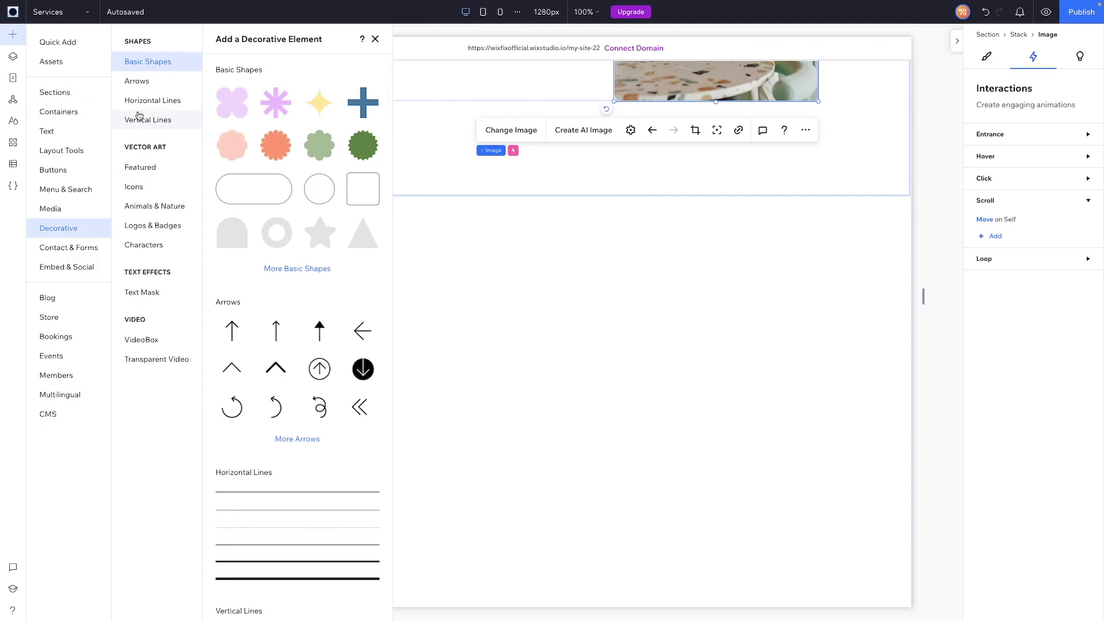
left_click(46, 131)
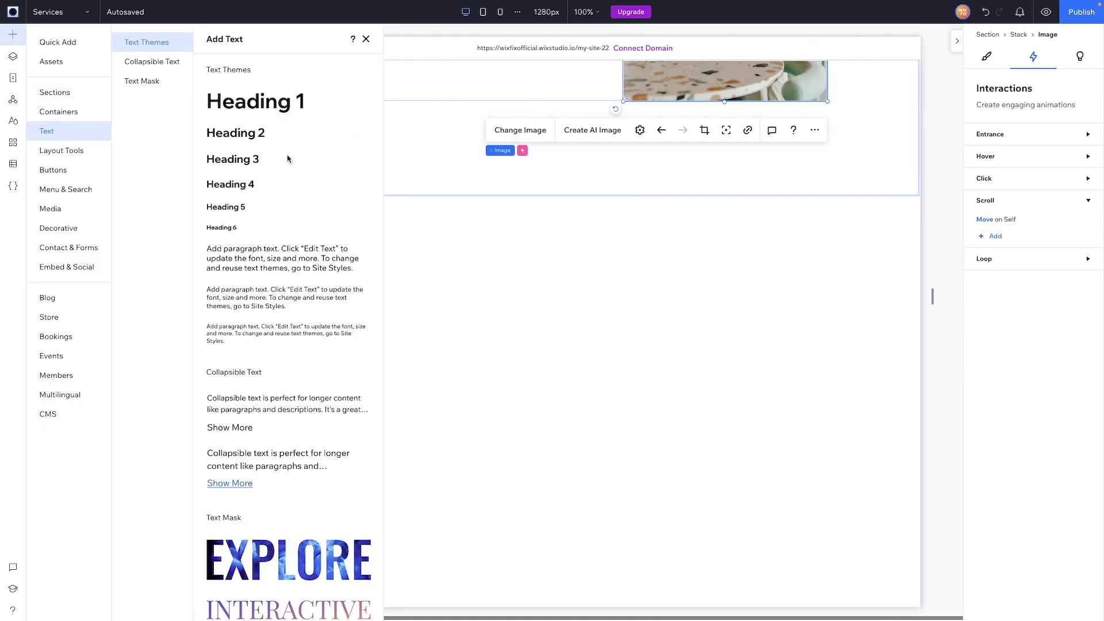
left_click_drag(251, 110, 564, 315)
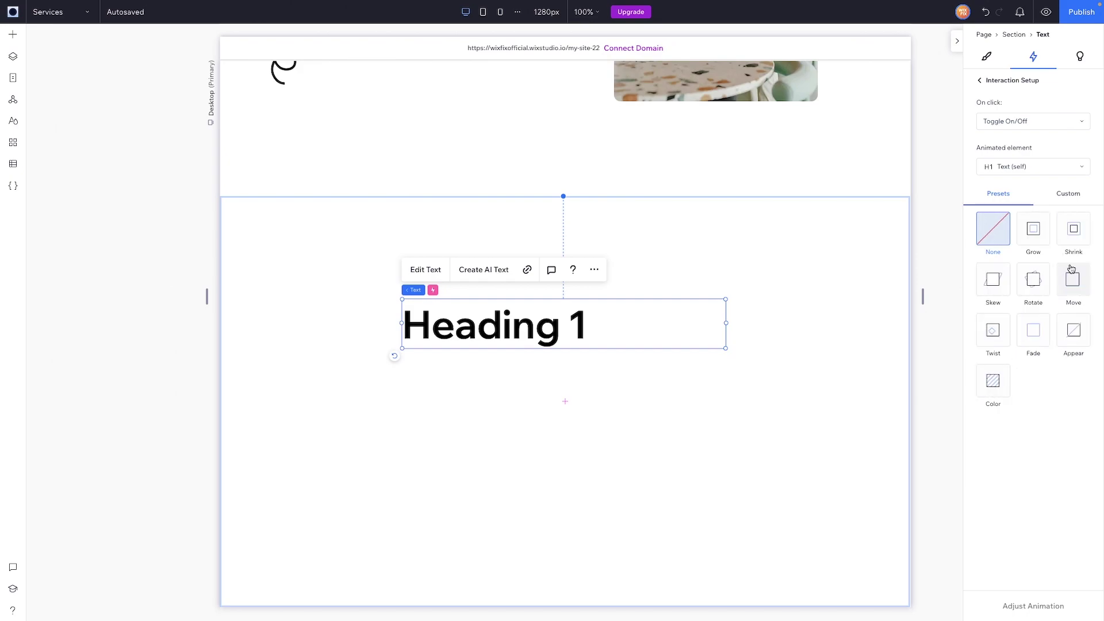
Create a custom click animation for the Heading 1 text and remove it from the heading again
left_click(1067, 197)
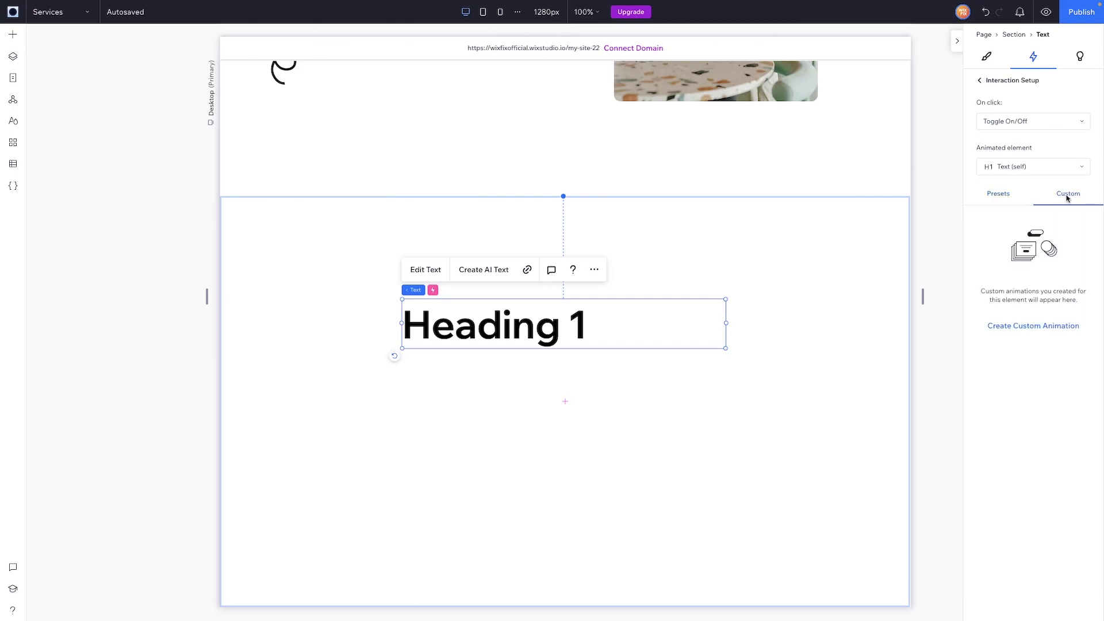
left_click(1023, 326)
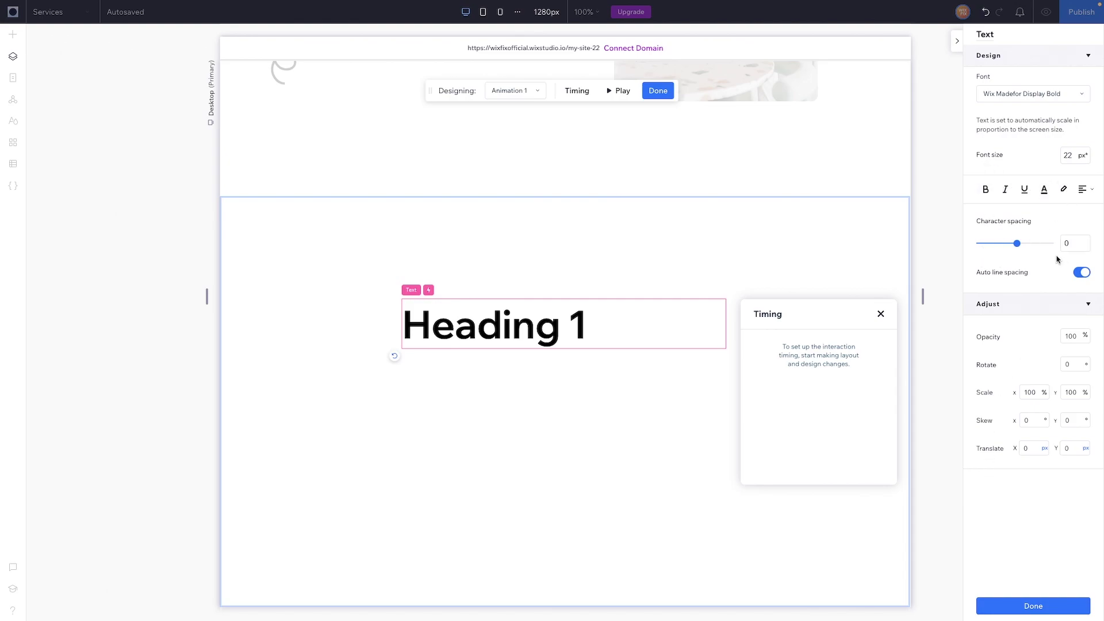
key("Escape")
left_click(1086, 237)
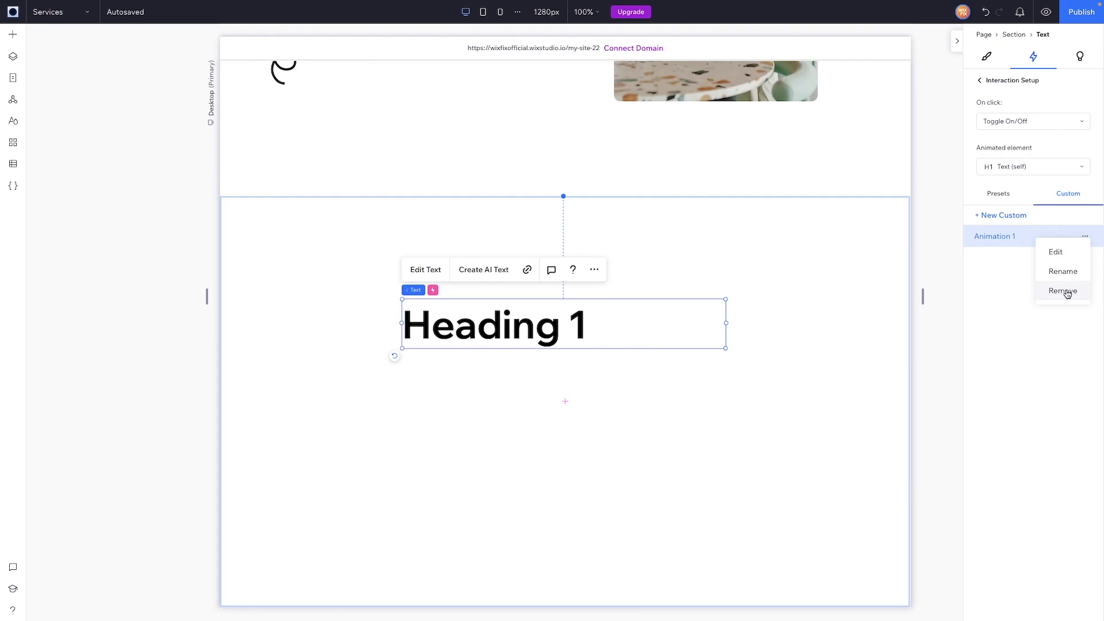
left_click(1068, 291)
left_click(980, 81)
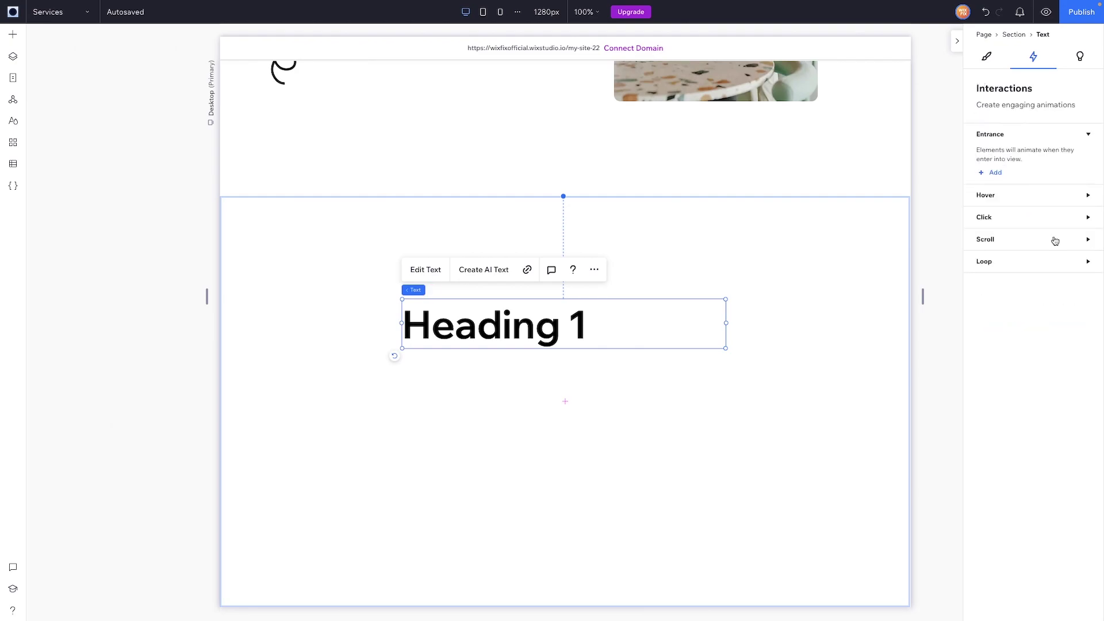
left_click(1022, 196)
left_click(997, 235)
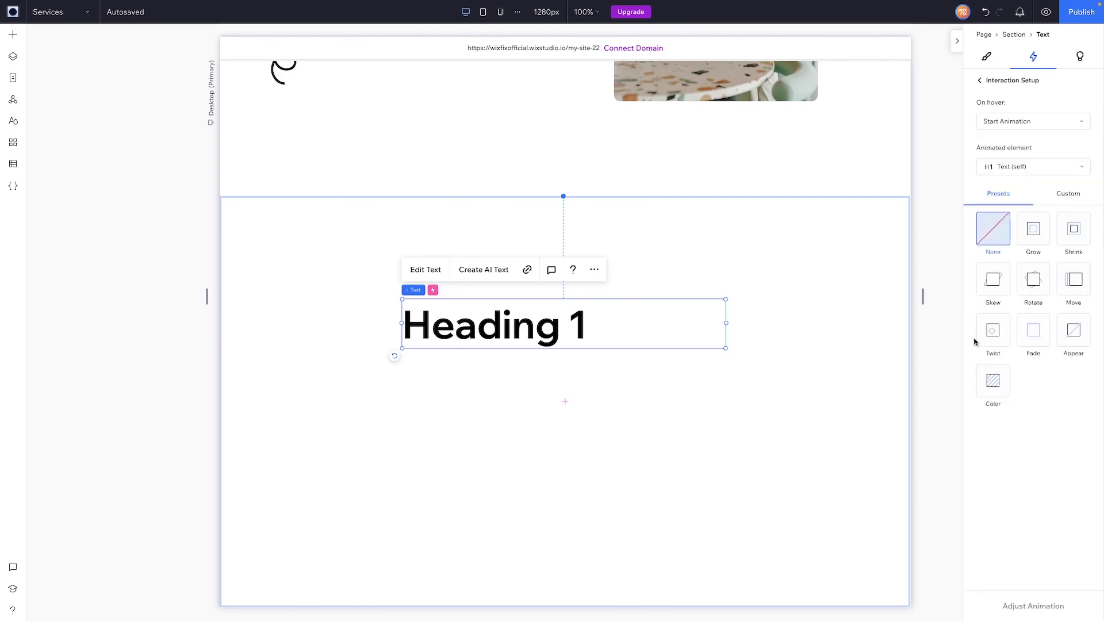
left_click(981, 81)
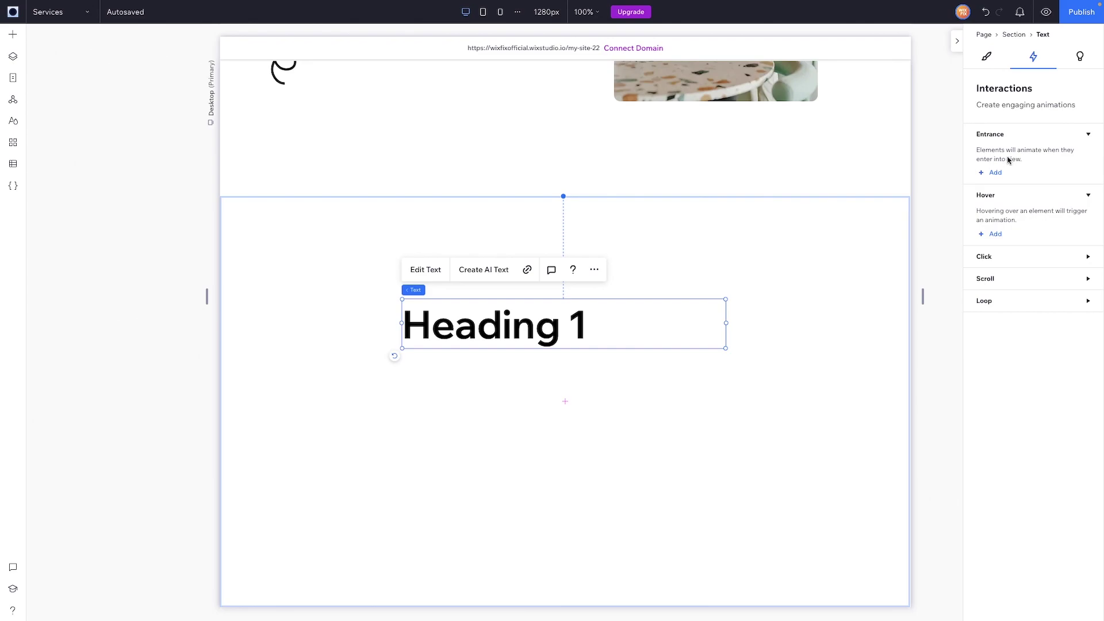